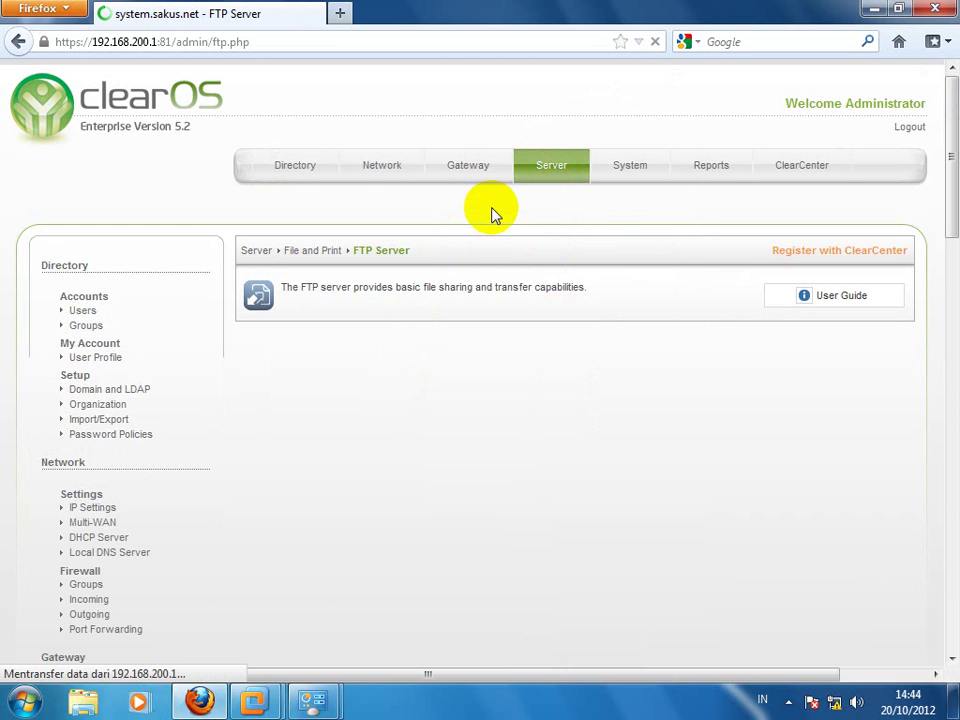
Step: Open the FTP Server settings page and reload it so its status and port 21 configuration appear
{"action": "mouse_move", "coordinate": [551, 165]}
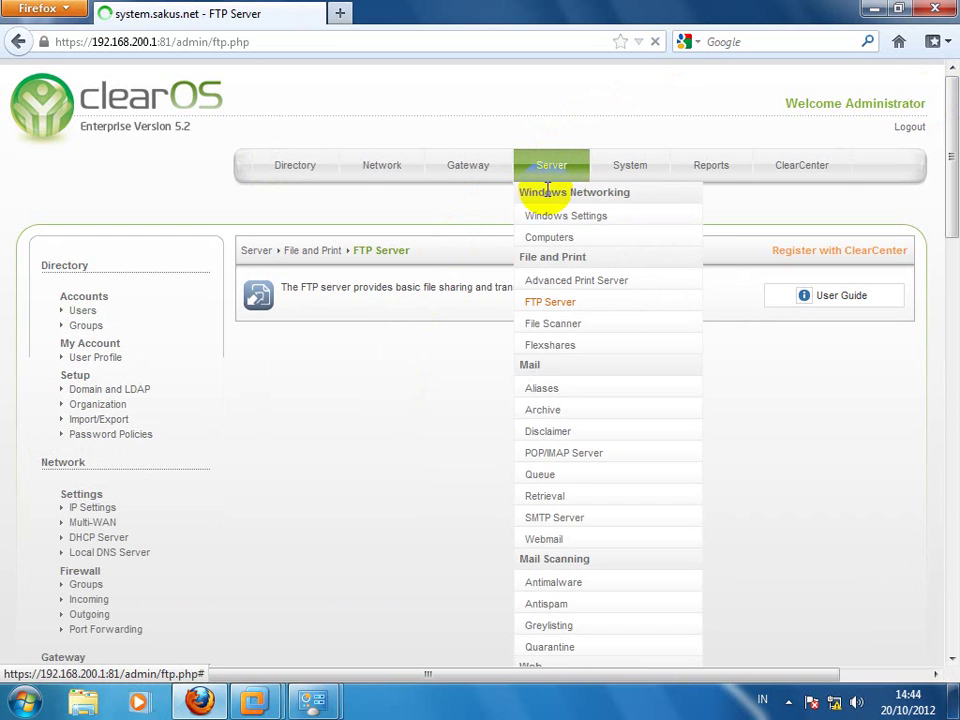
{"action": "left_click", "coordinate": [550, 303]}
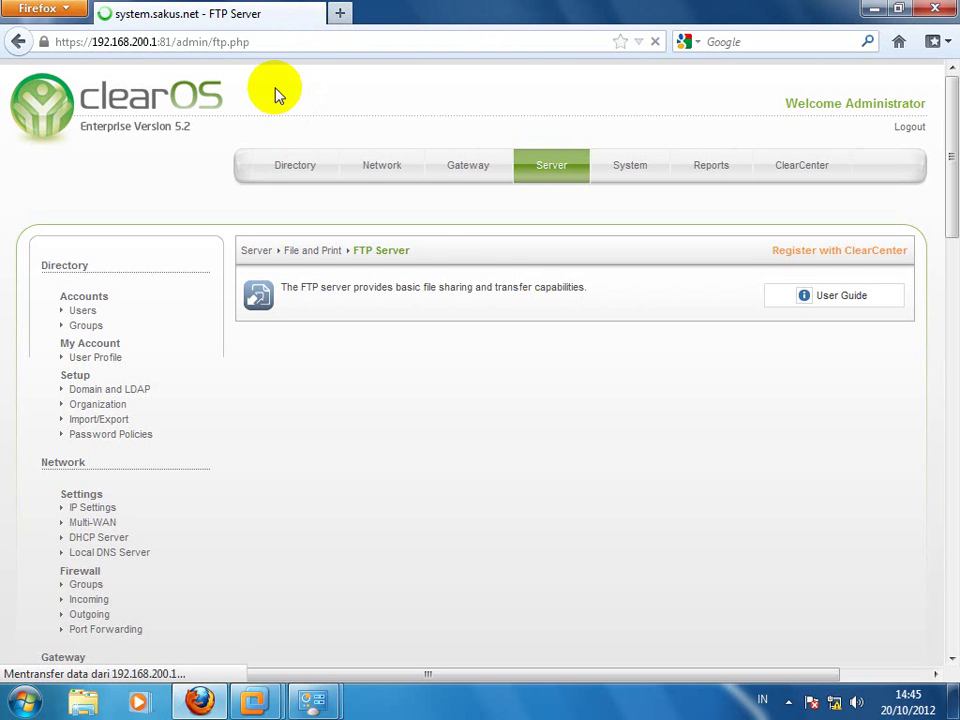
{"action": "left_click", "coordinate": [266, 38]}
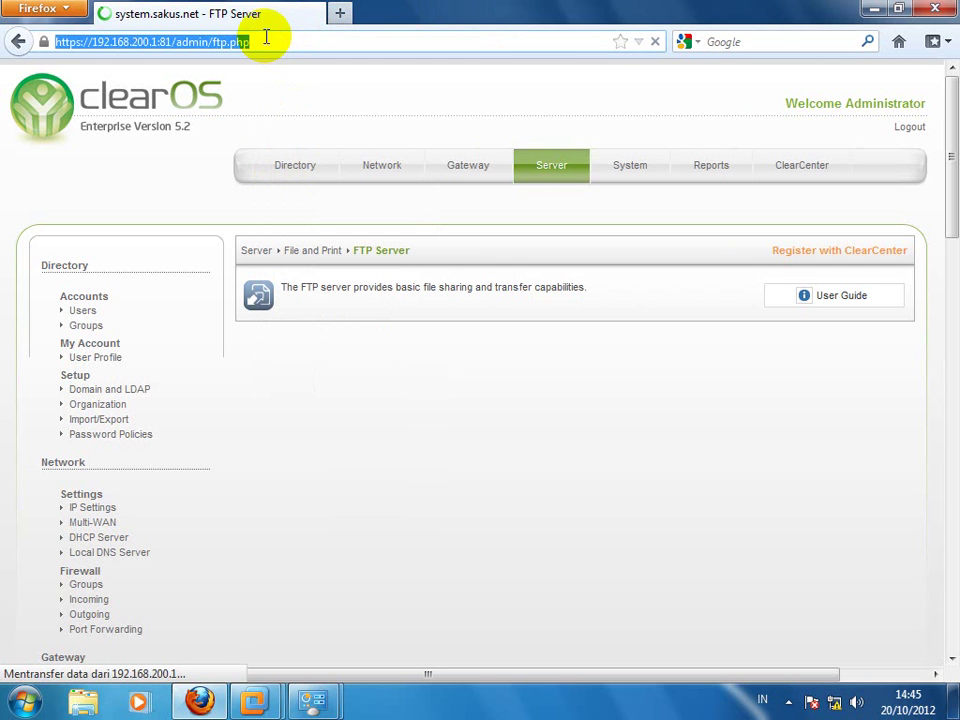
{"action": "key", "text": "Return"}
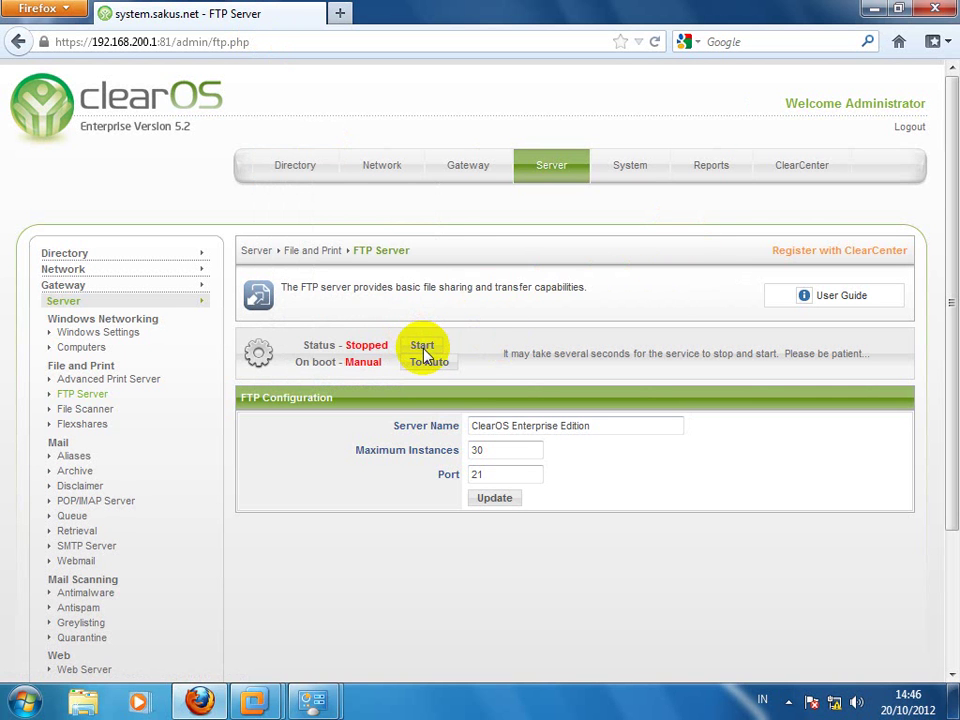
Step: Start the FTP service so its status changes to Running
{"action": "left_click", "coordinate": [423, 348]}
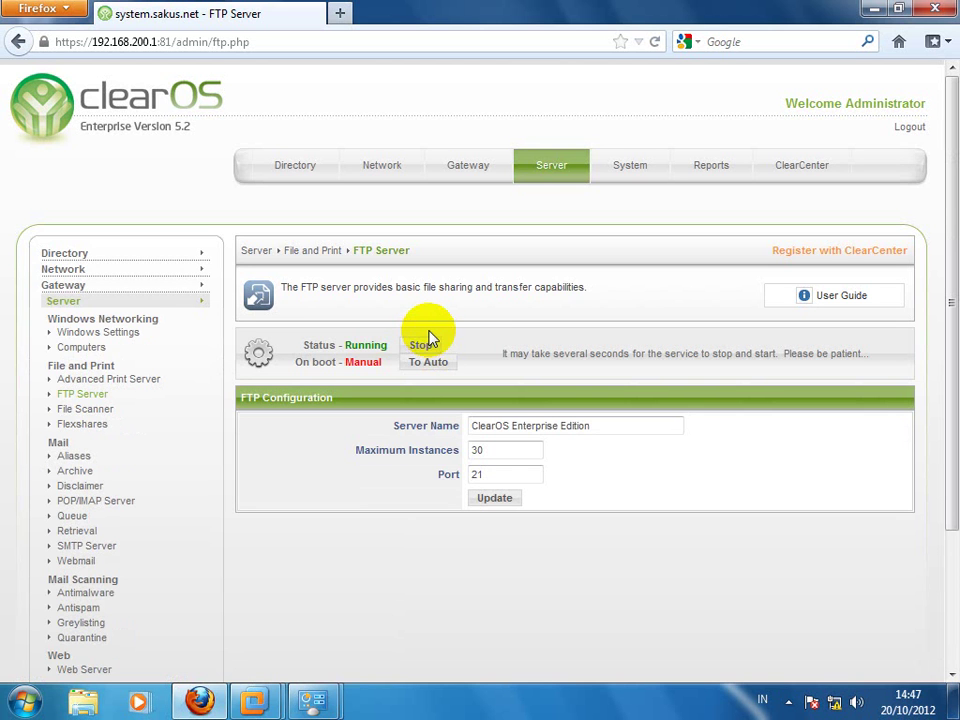
{"action": "left_click", "coordinate": [427, 375]}
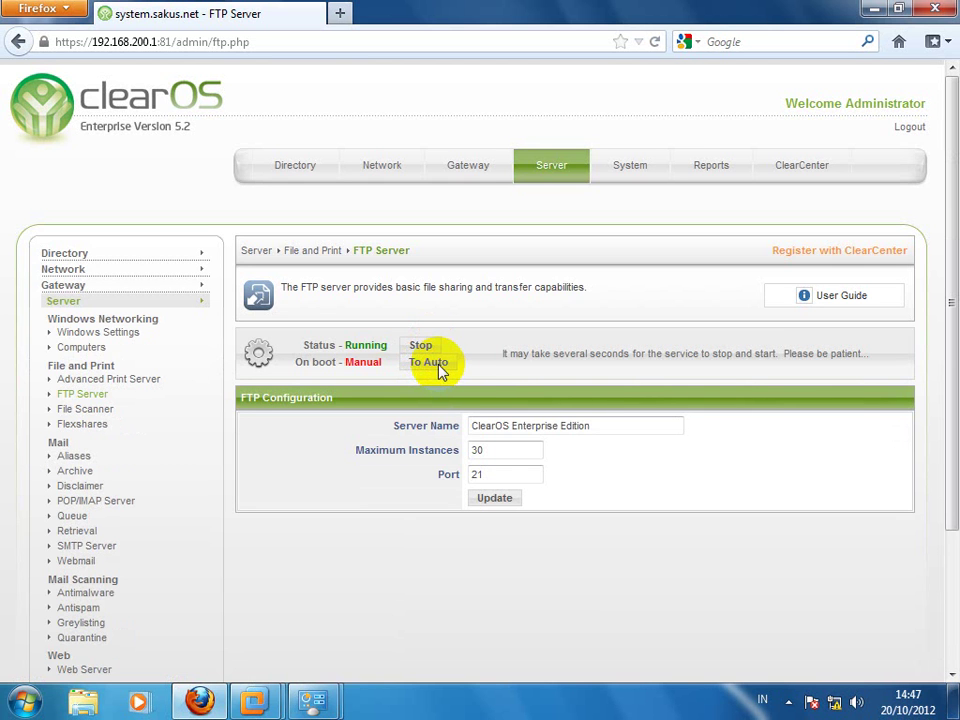
Step: Change the FTP server's On boot setting from Manual to Automatic
{"action": "left_click", "coordinate": [440, 368]}
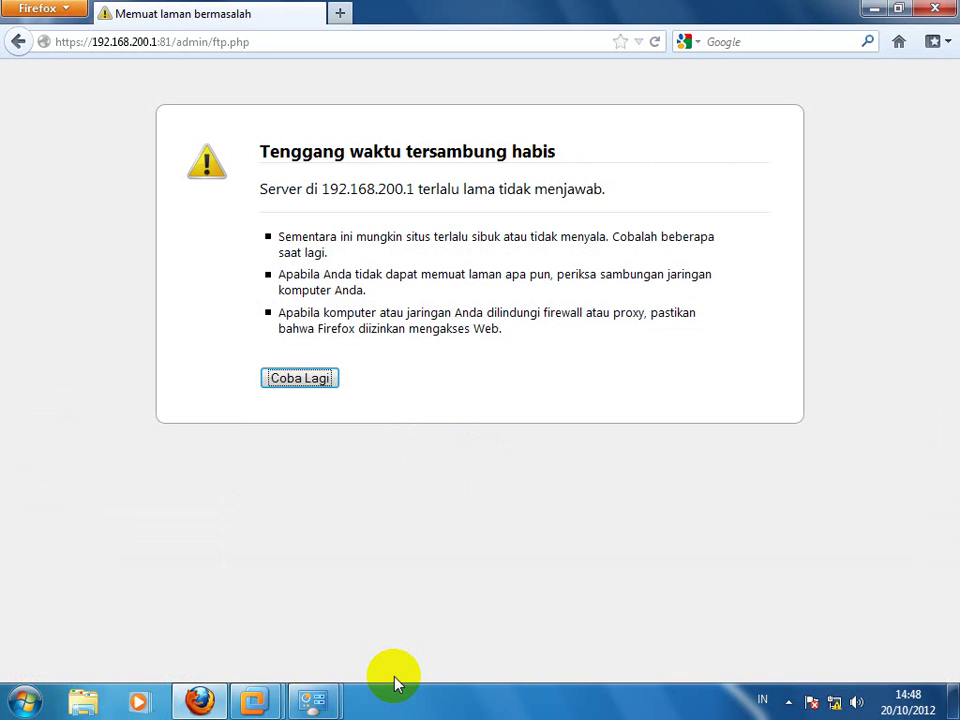
Step: Retry the timed-out page with Kirim Ulang and check it shows Running, Automatic on boot
{"action": "left_click", "coordinate": [298, 380]}
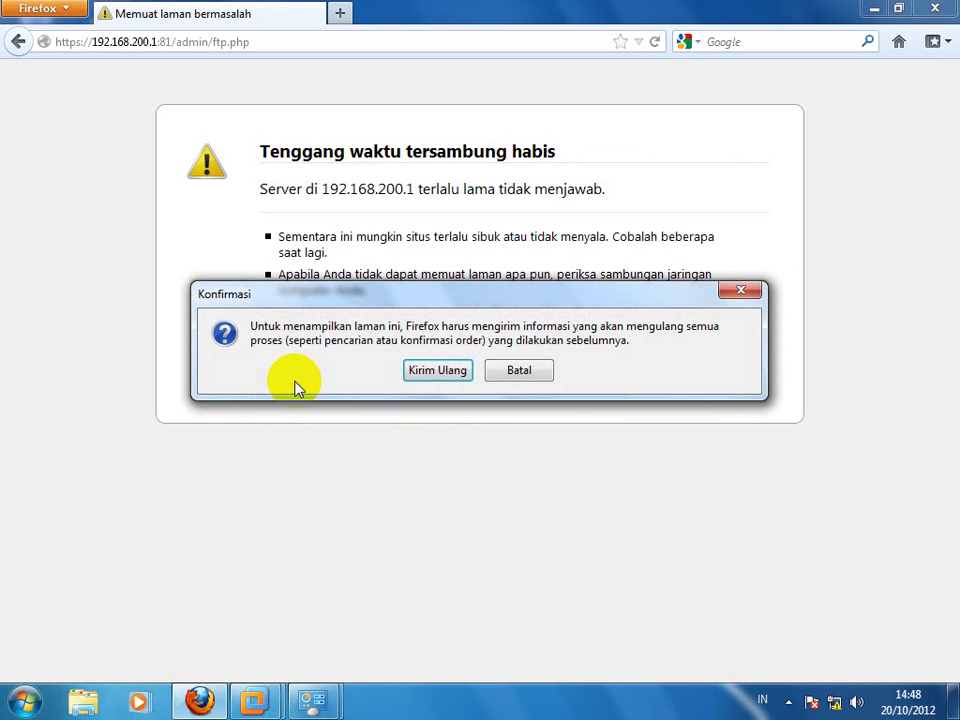
{"action": "left_click", "coordinate": [437, 371]}
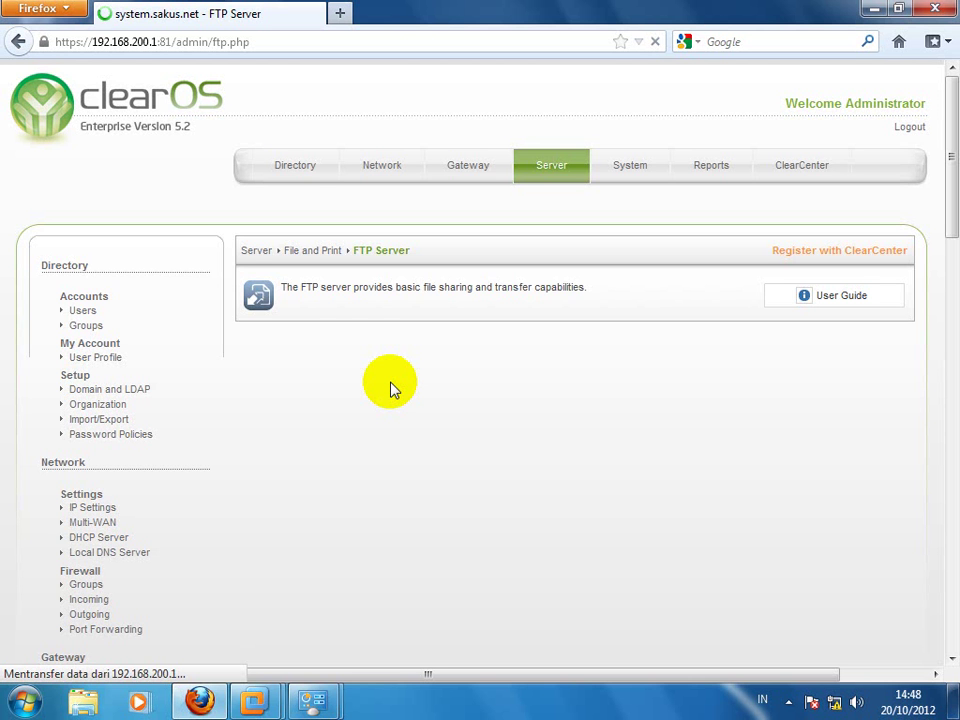
{"action": "scroll", "coordinate": [392, 388], "scroll_direction": "down", "scroll_amount": 5}
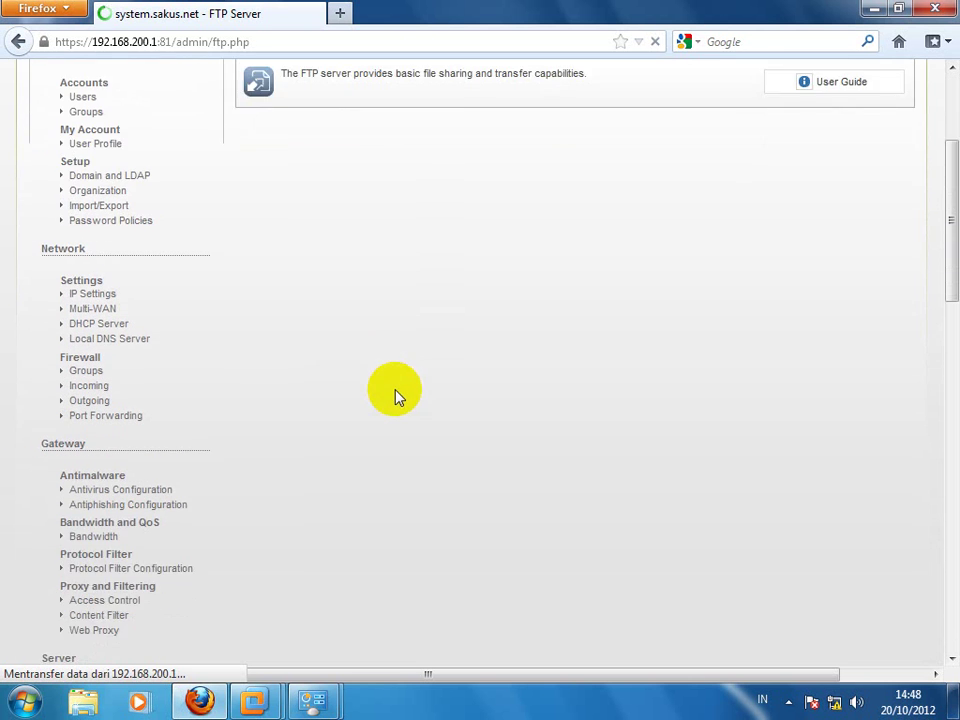
{"action": "scroll", "coordinate": [398, 405], "scroll_direction": "down", "scroll_amount": 8}
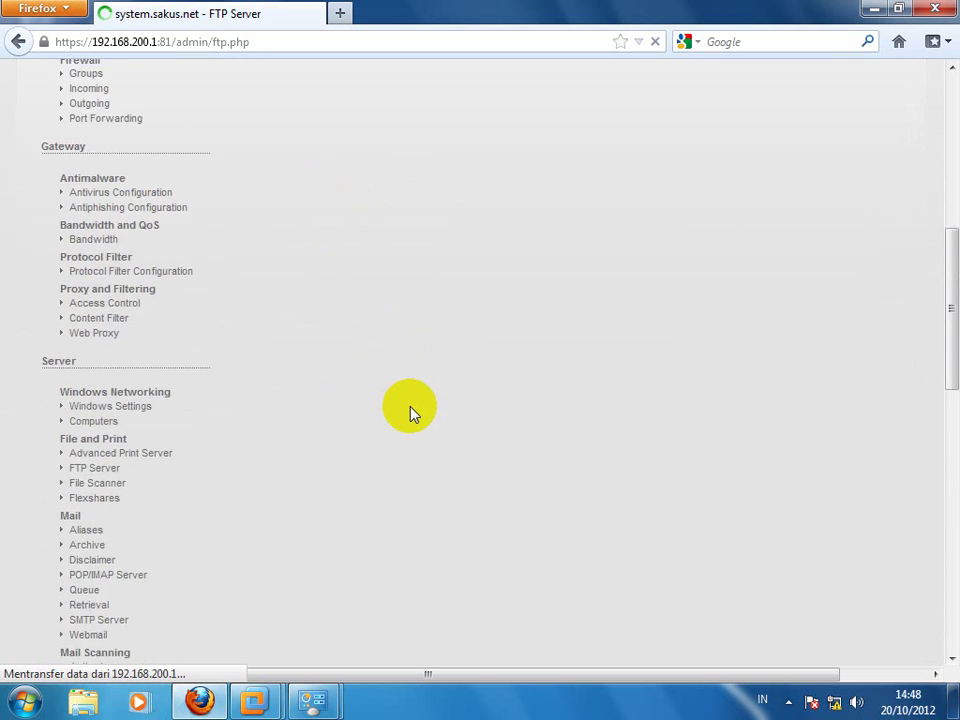
{"action": "scroll", "coordinate": [415, 412], "scroll_direction": "down", "scroll_amount": 5}
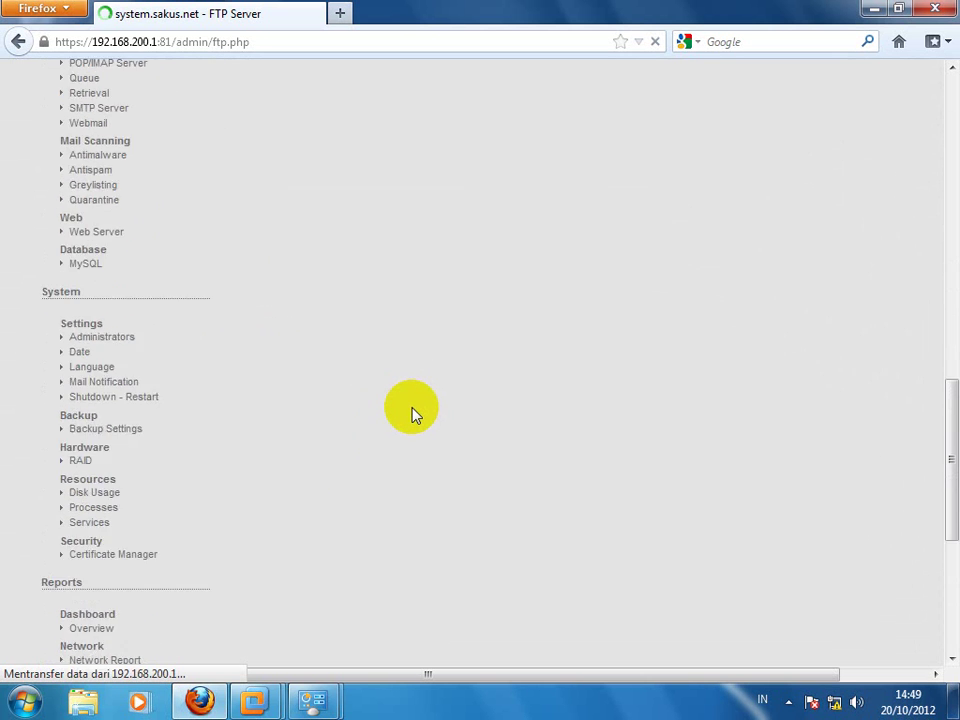
{"action": "scroll", "coordinate": [415, 413], "scroll_direction": "down", "scroll_amount": 3}
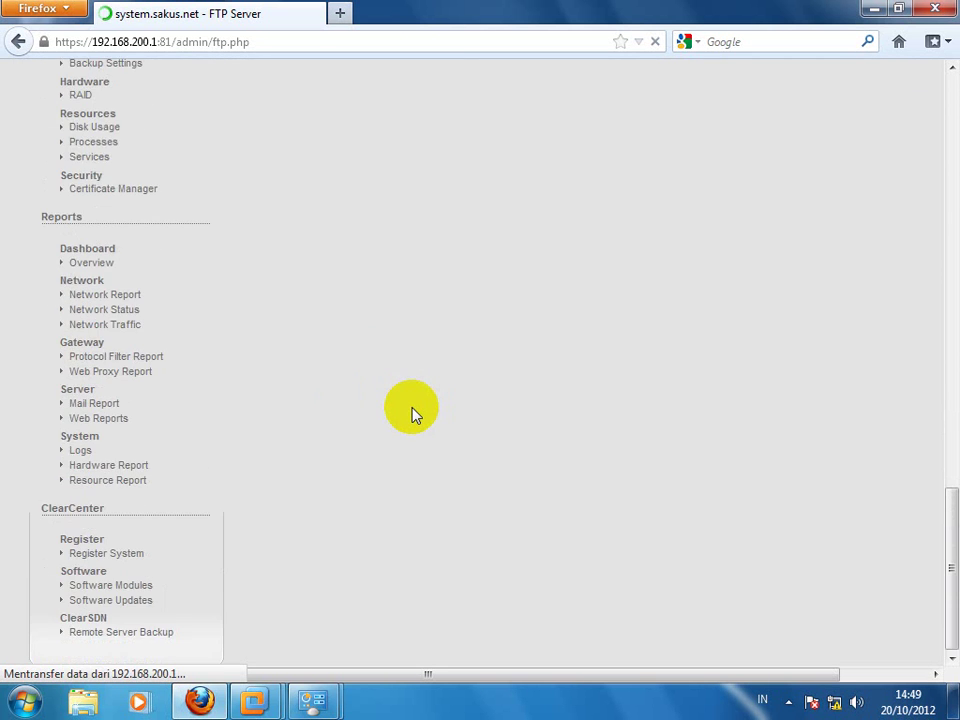
{"action": "scroll", "coordinate": [412, 410], "scroll_direction": "up", "scroll_amount": 8}
{"action": "scroll", "coordinate": [397, 397], "scroll_direction": "up", "scroll_amount": 14}
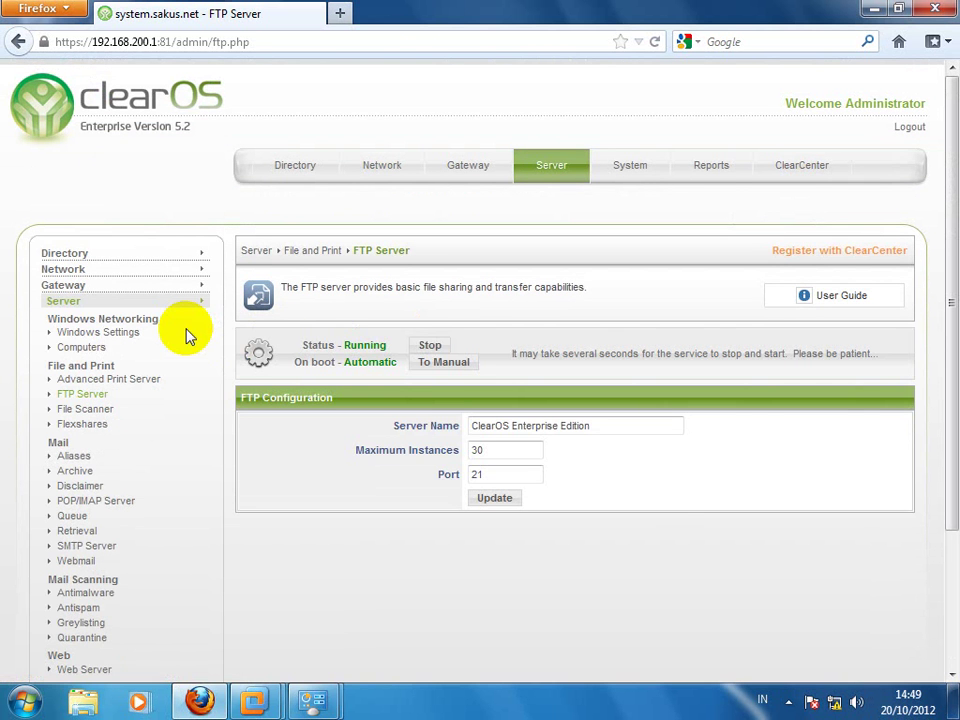
Step: Set Server Name to sakusftp and Maximum Instances to 100, then update the configuration
{"action": "left_click_drag", "start_coordinate": [610, 431], "coordinate": [272, 411]}
{"action": "type", "text": "sakusf"}
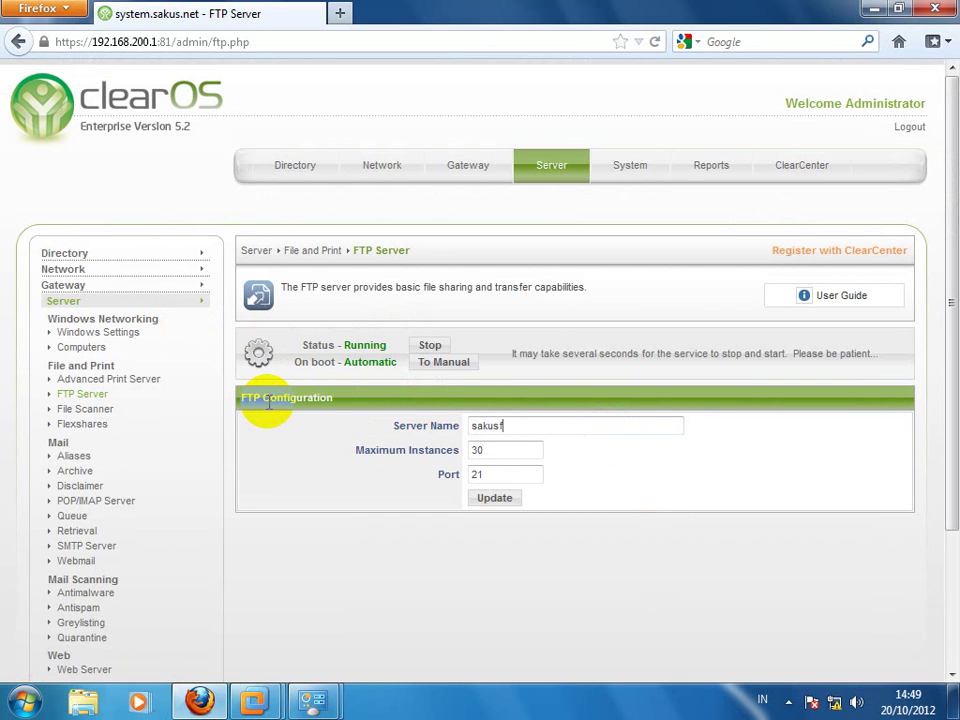
{"action": "type", "text": "tp"}
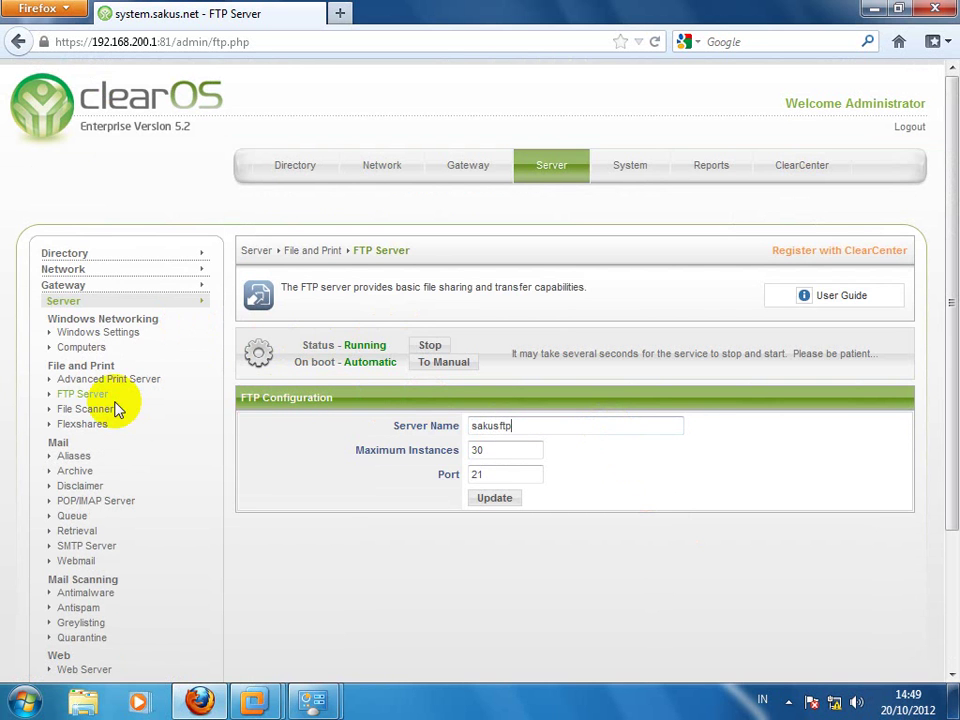
{"action": "left_click", "coordinate": [497, 452]}
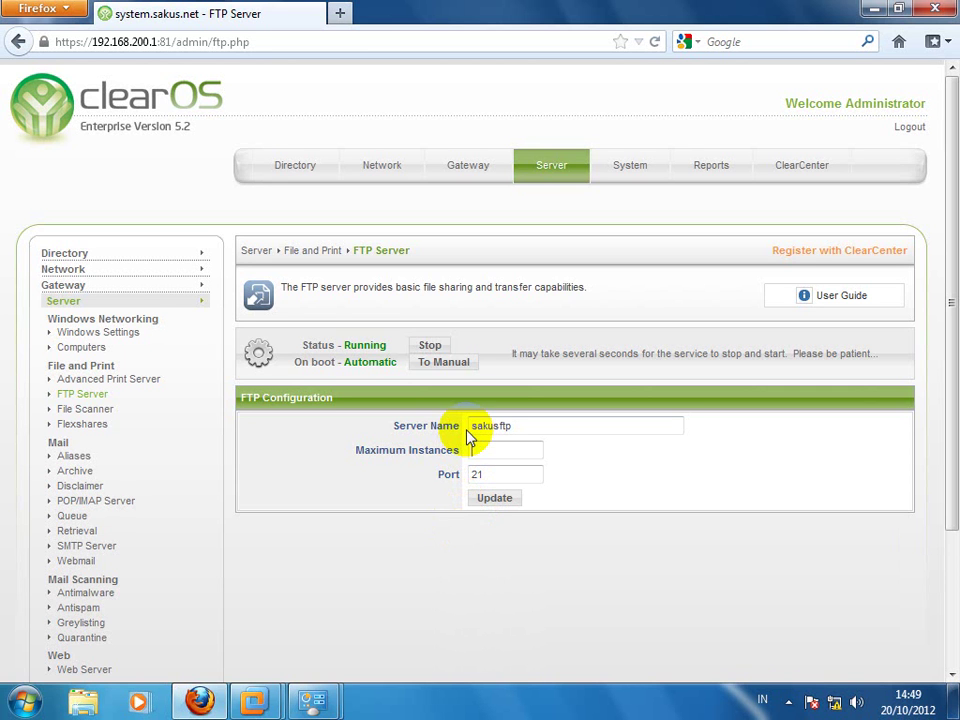
{"action": "left_click", "coordinate": [496, 499]}
Step: In a new tab, go to the mistyped address ftp://192.168.1200.1
{"action": "left_click", "coordinate": [341, 13]}
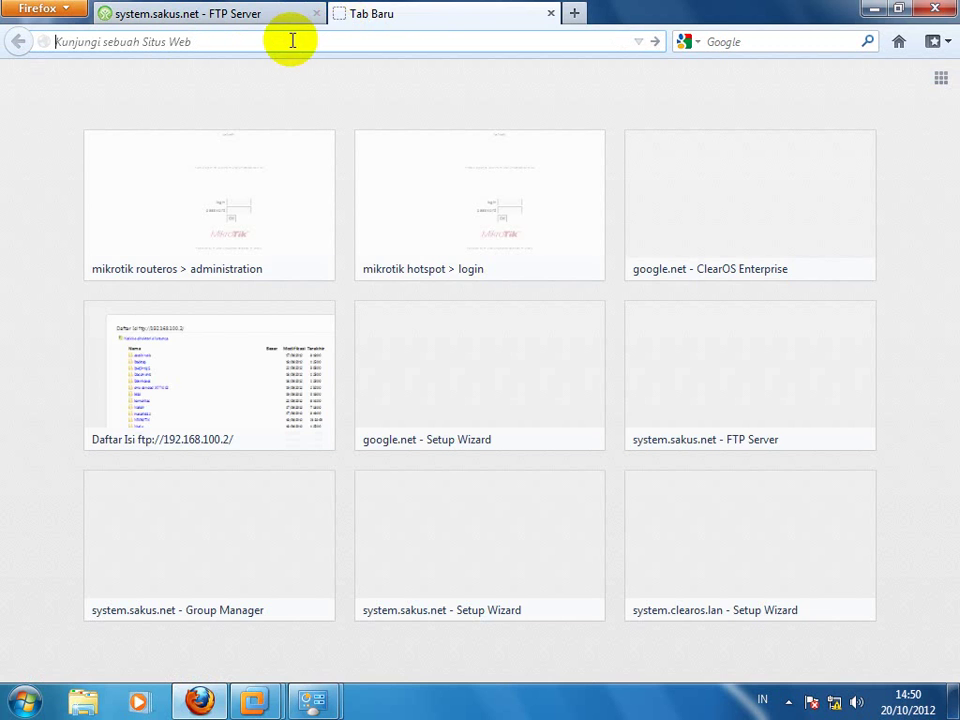
{"action": "type", "text": "ftp"}
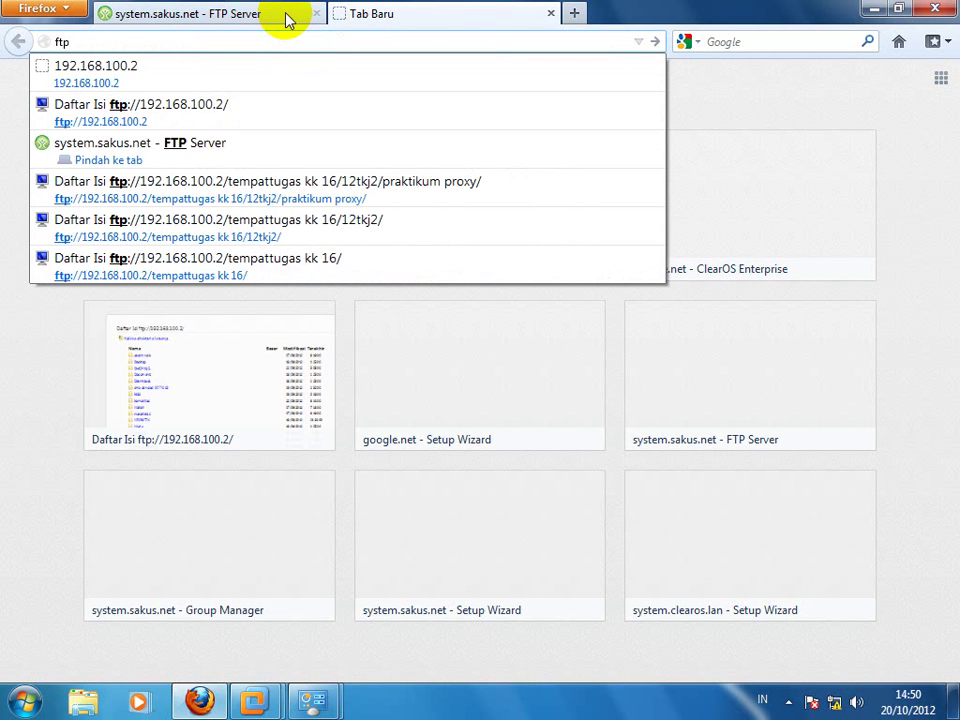
{"action": "type", "text": ":\\\\"}
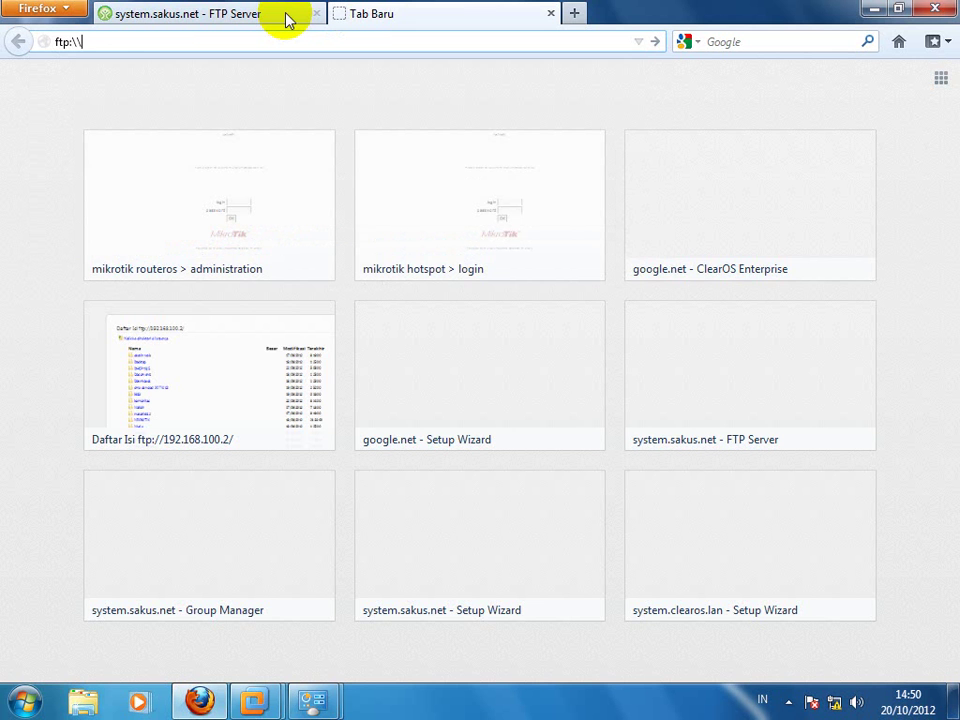
{"action": "key", "text": "BackSpace"}
{"action": "key", "text": "BackSpace"}
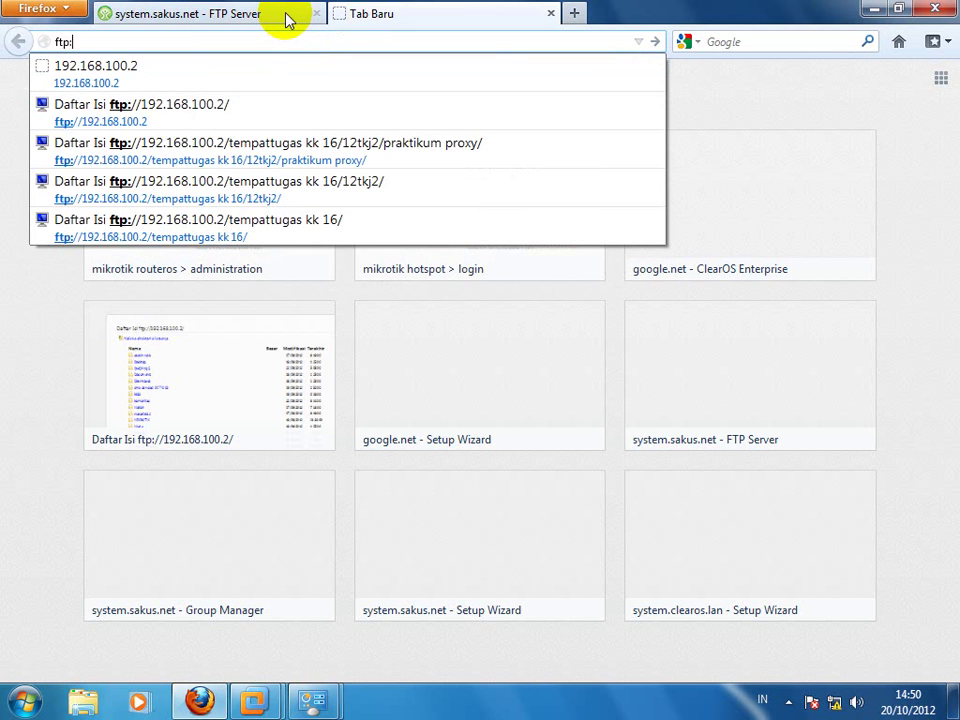
{"action": "type", "text": "//1"}
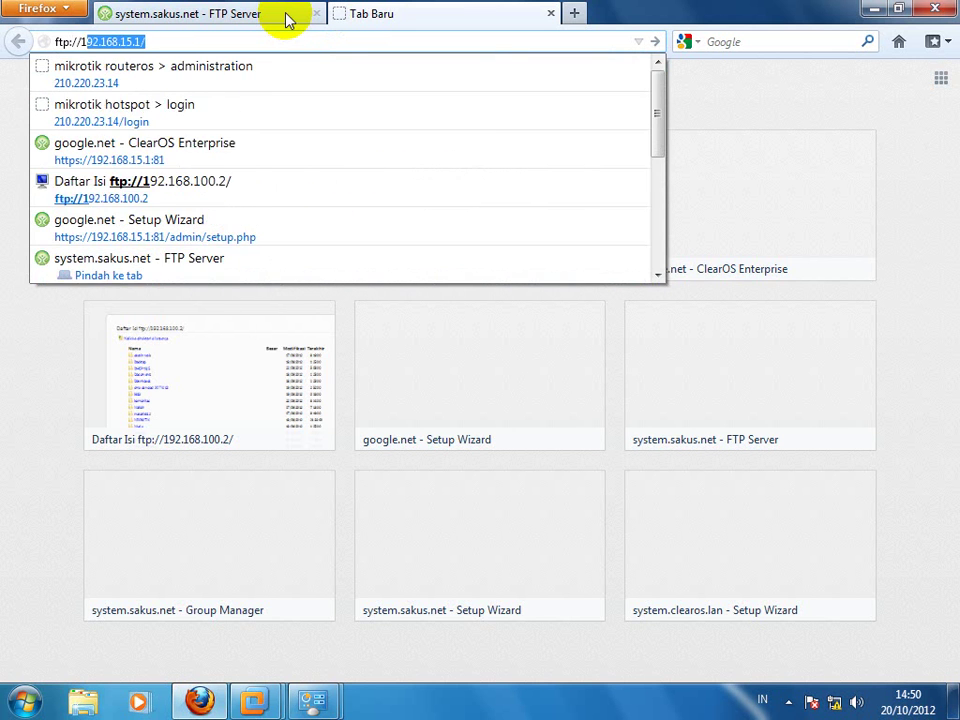
{"action": "type", "text": "92.168."}
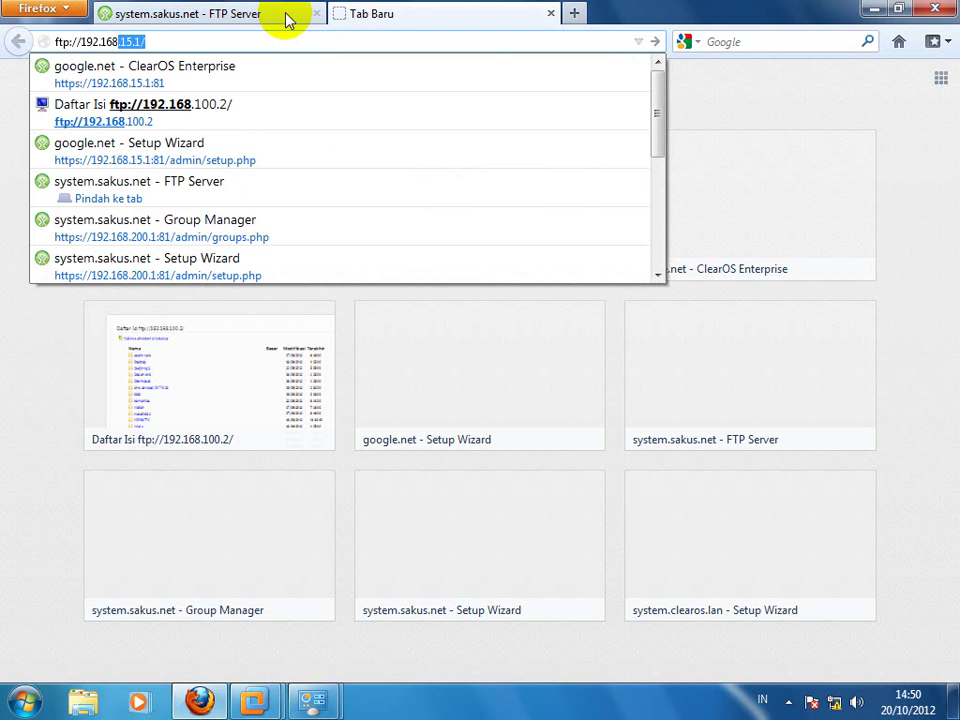
{"action": "type", "text": "1200"}
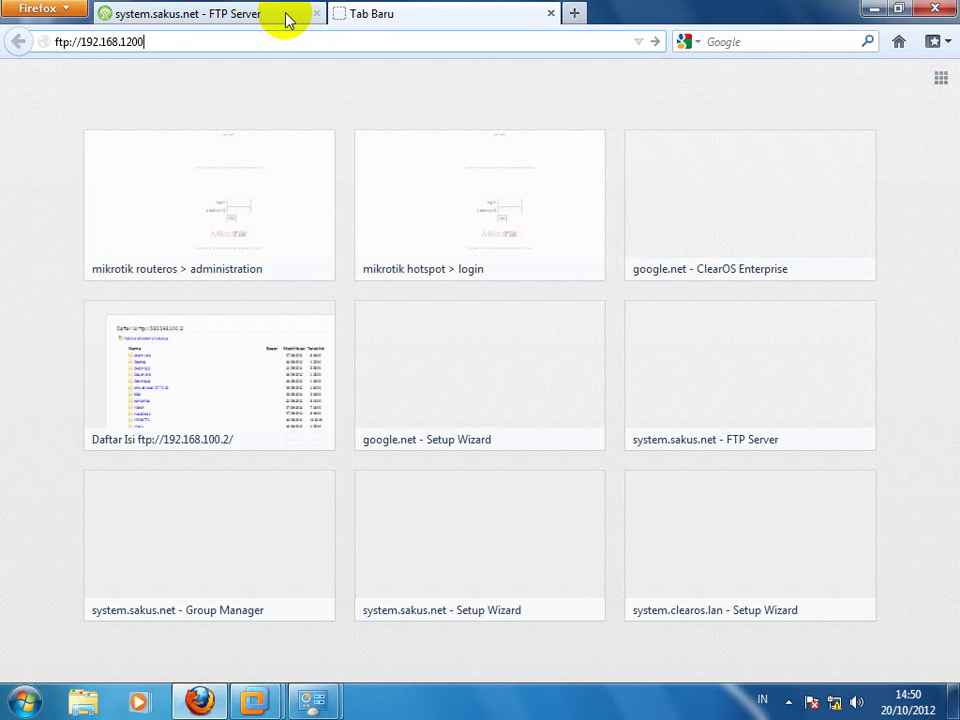
{"action": "type", "text": ".1"}
{"action": "key", "text": "Return"}
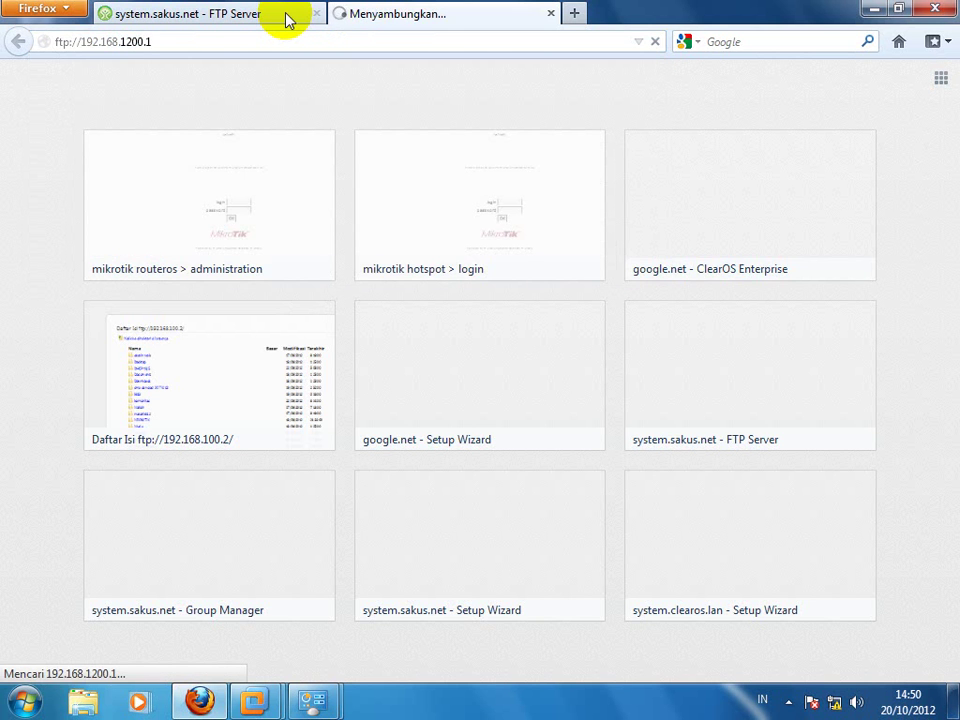
Step: Try removing the extra 1 from 1200 in the address bar
{"action": "left_click", "coordinate": [124, 39]}
{"action": "key", "text": "BackSpace"}
{"action": "key", "text": "Return"}
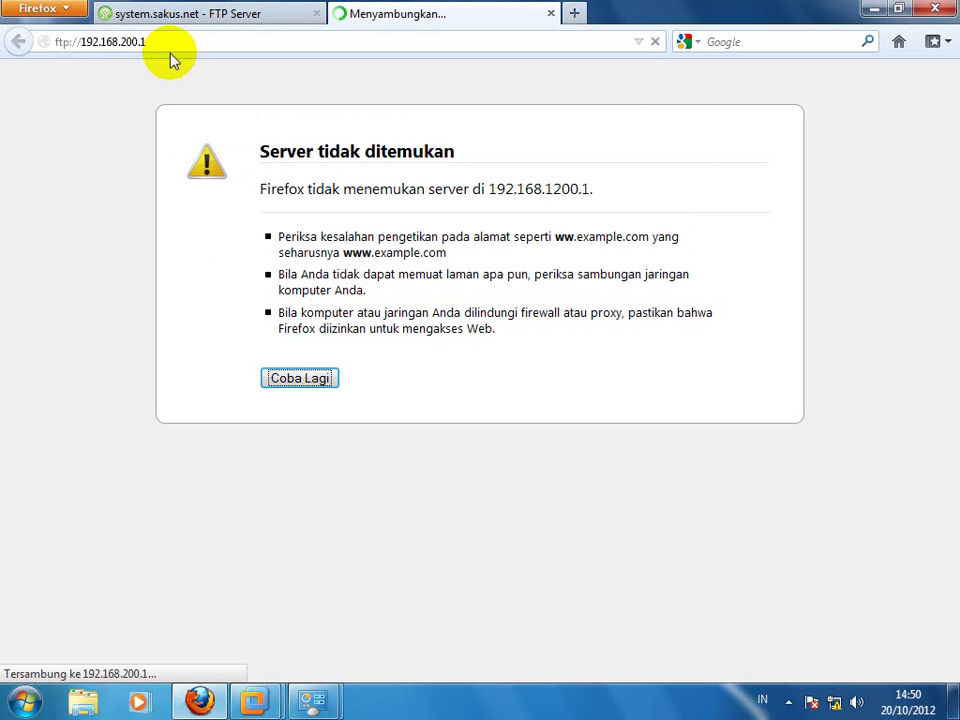
{"action": "left_click", "coordinate": [204, 41]}
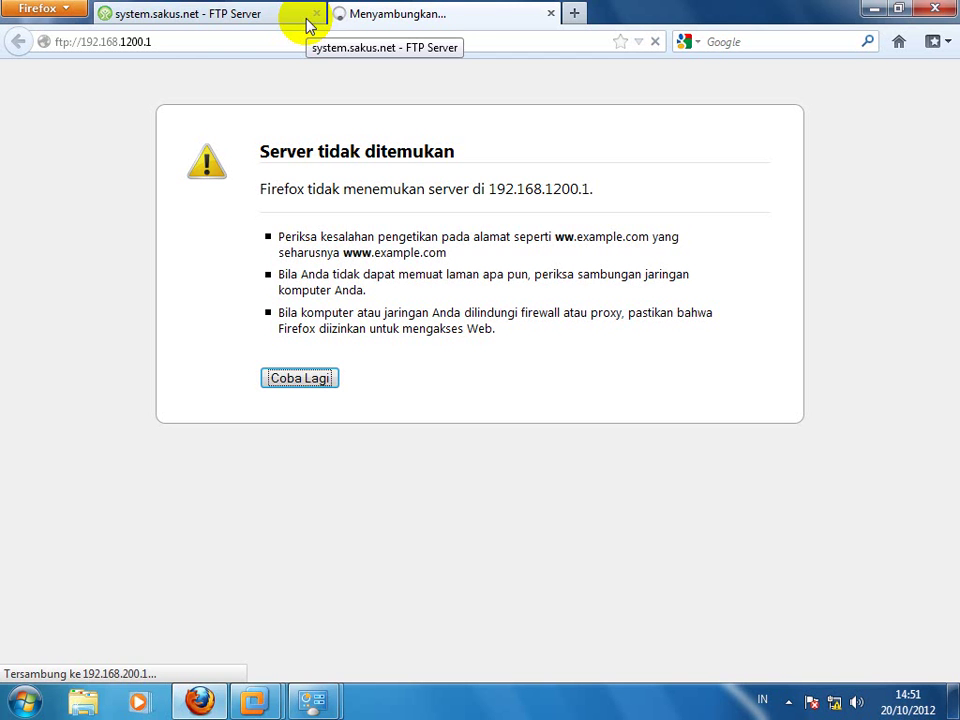
{"action": "left_click", "coordinate": [301, 36]}
{"action": "left_click", "coordinate": [296, 36]}
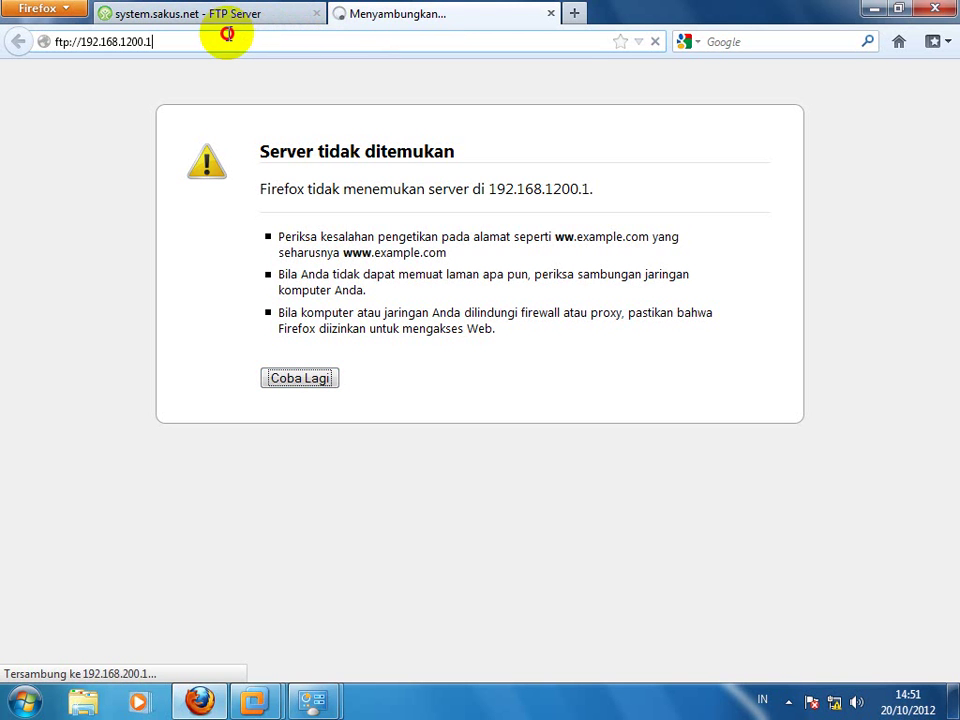
{"action": "left_click", "coordinate": [133, 42]}
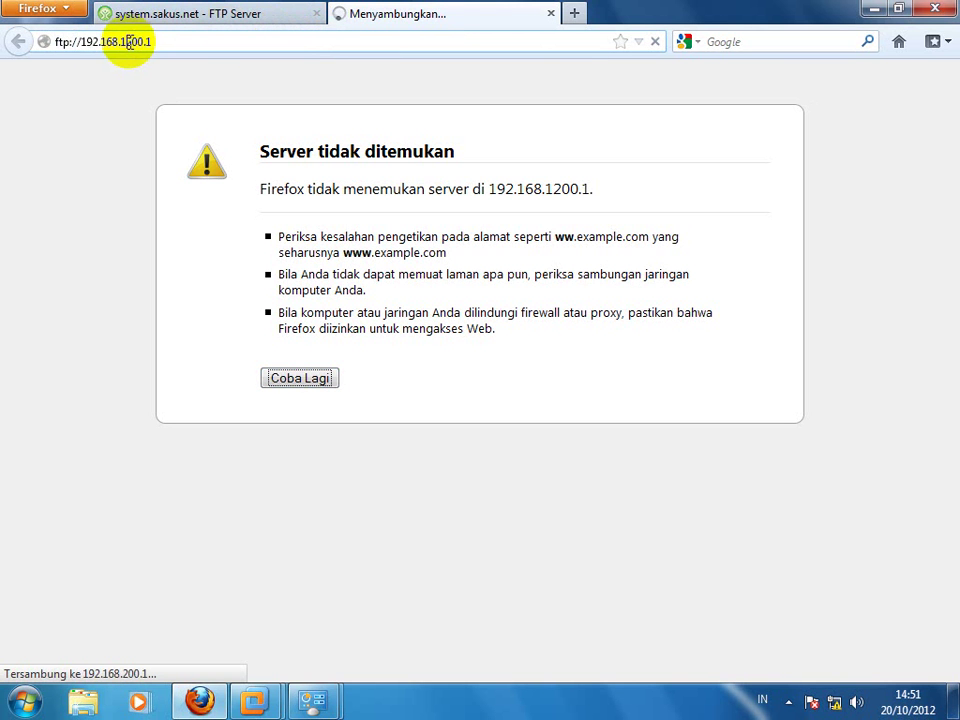
{"action": "key", "text": "BackSpace"}
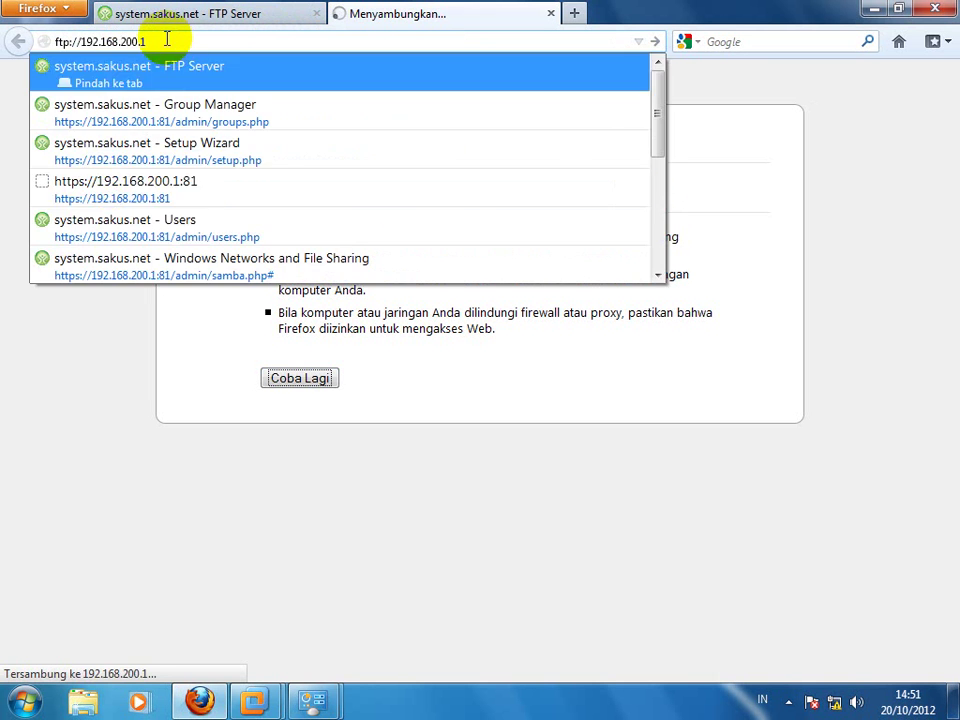
{"action": "key", "text": "Escape"}
{"action": "type", "text": "1"}
Step: Replace the address with ftp://192.168.200.1 and load it again
{"action": "triple_click", "coordinate": [130, 46]}
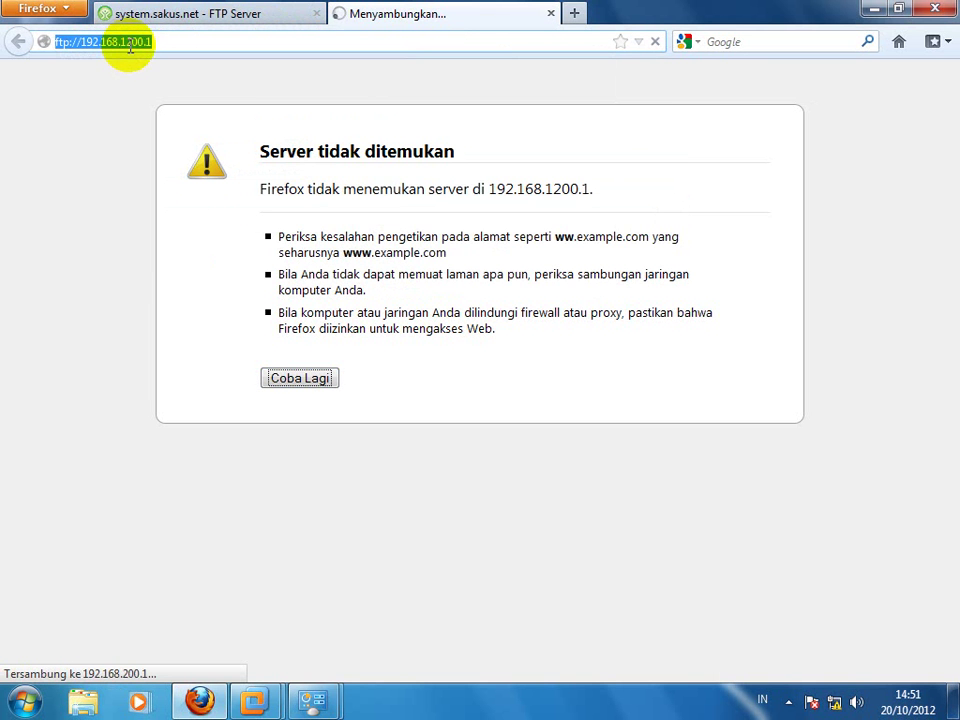
{"action": "left_click", "coordinate": [128, 43]}
{"action": "key", "text": "BackSpace"}
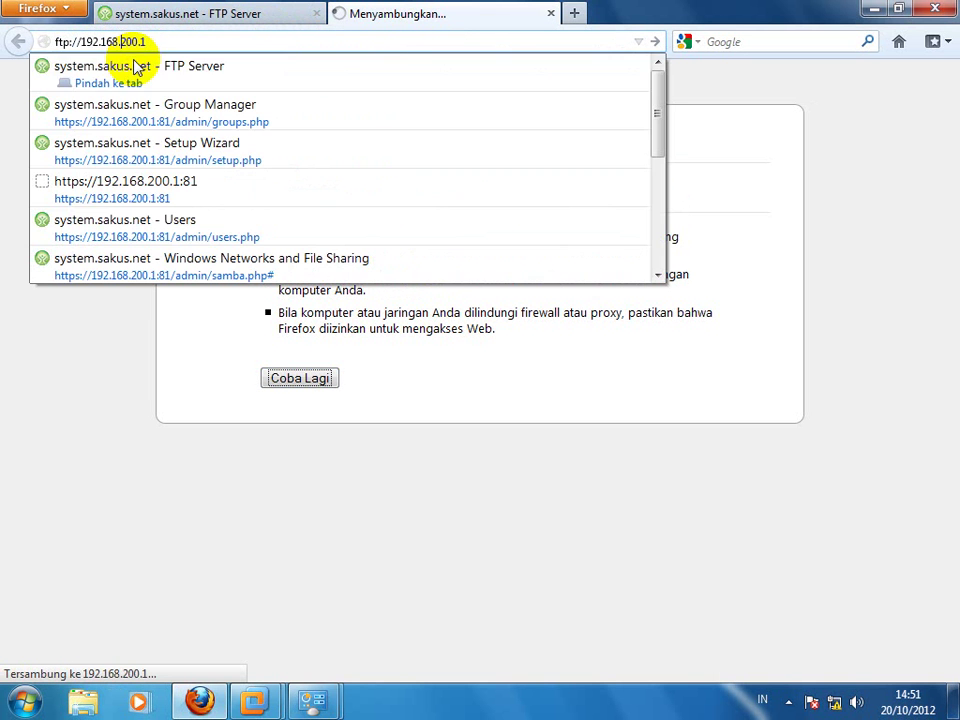
{"action": "key", "text": "Down"}
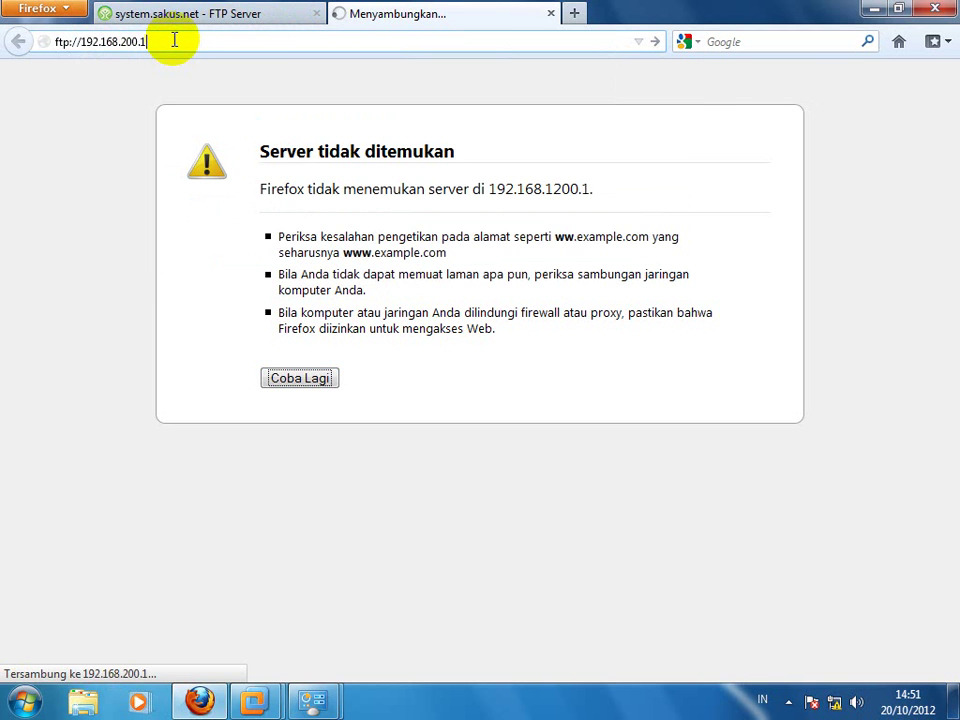
{"action": "left_click_drag", "start_coordinate": [264, 43], "coordinate": [2, 42]}
{"action": "key", "text": "ctrl+c"}
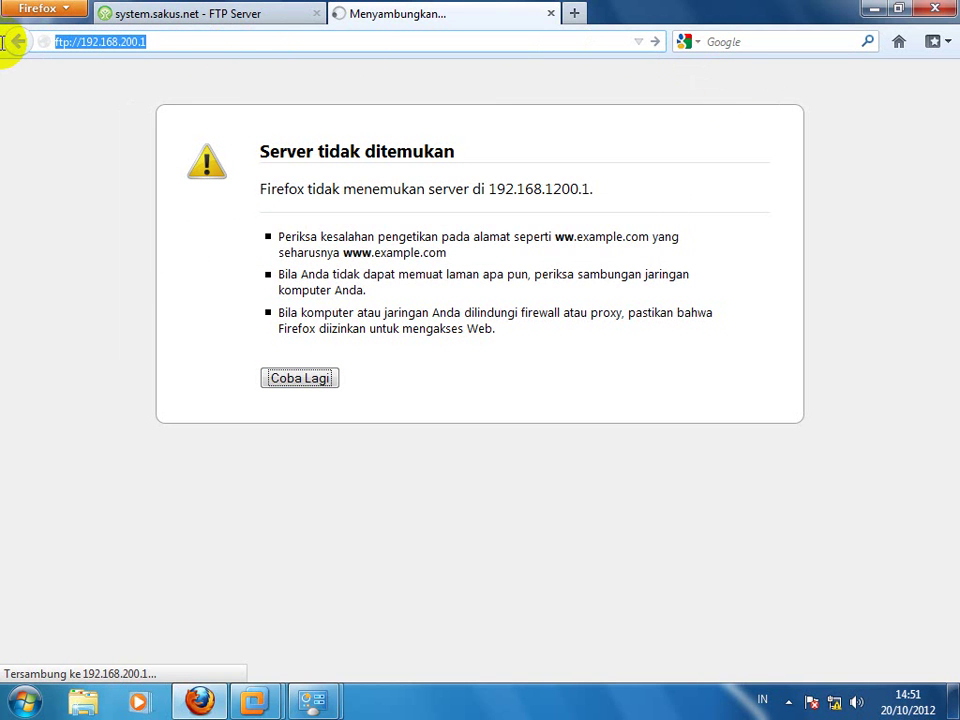
{"action": "key", "text": "BackSpace"}
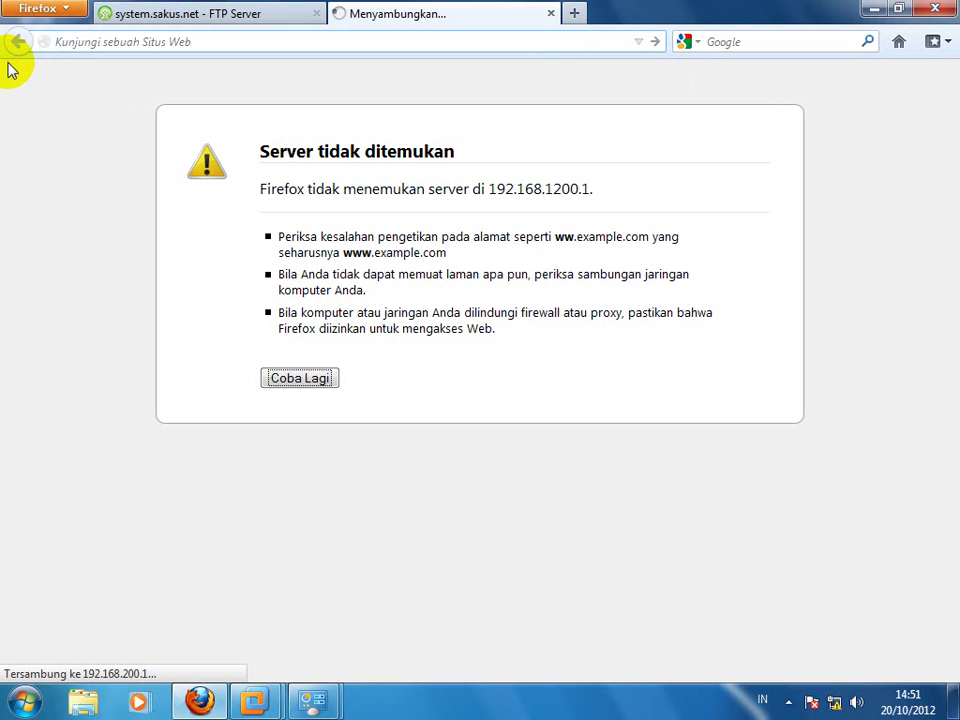
{"action": "key", "text": "ctrl+v"}
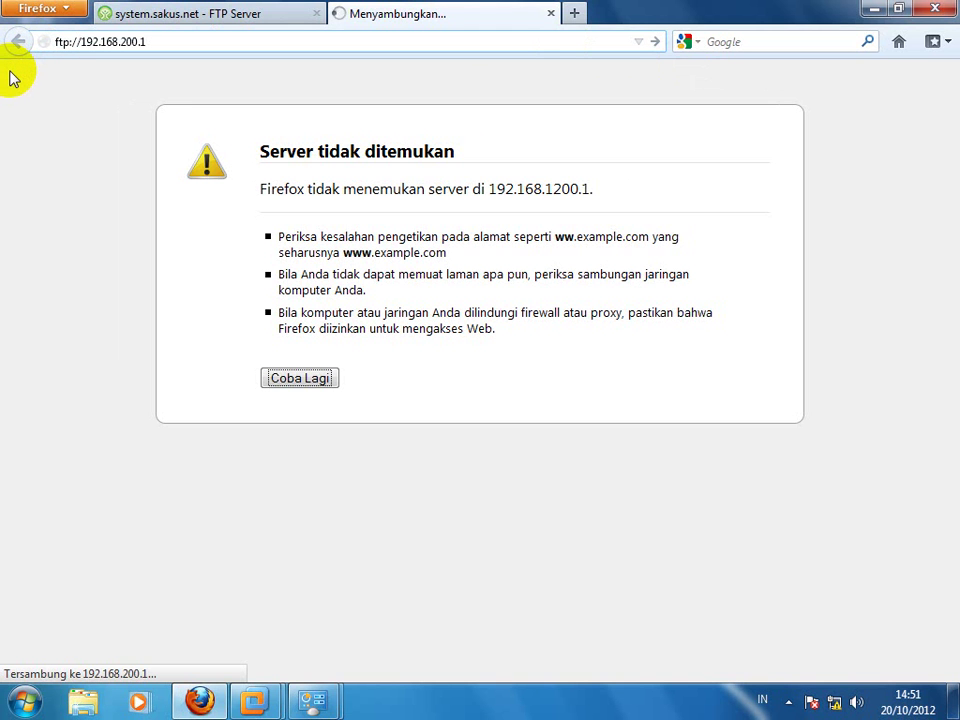
{"action": "key", "text": "Return"}
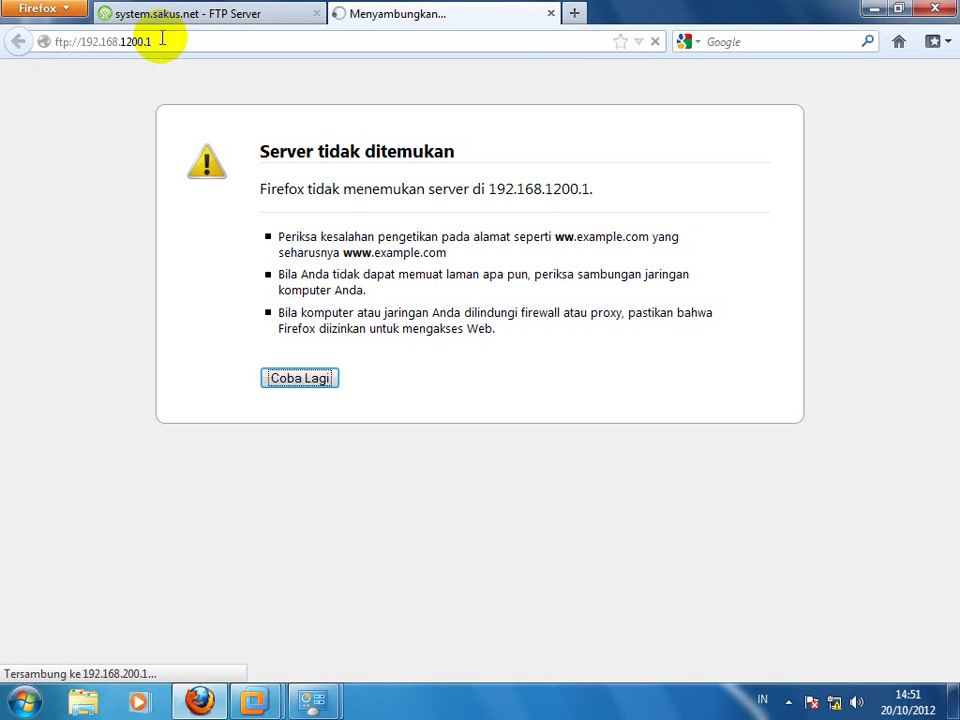
{"action": "left_click", "coordinate": [126, 42]}
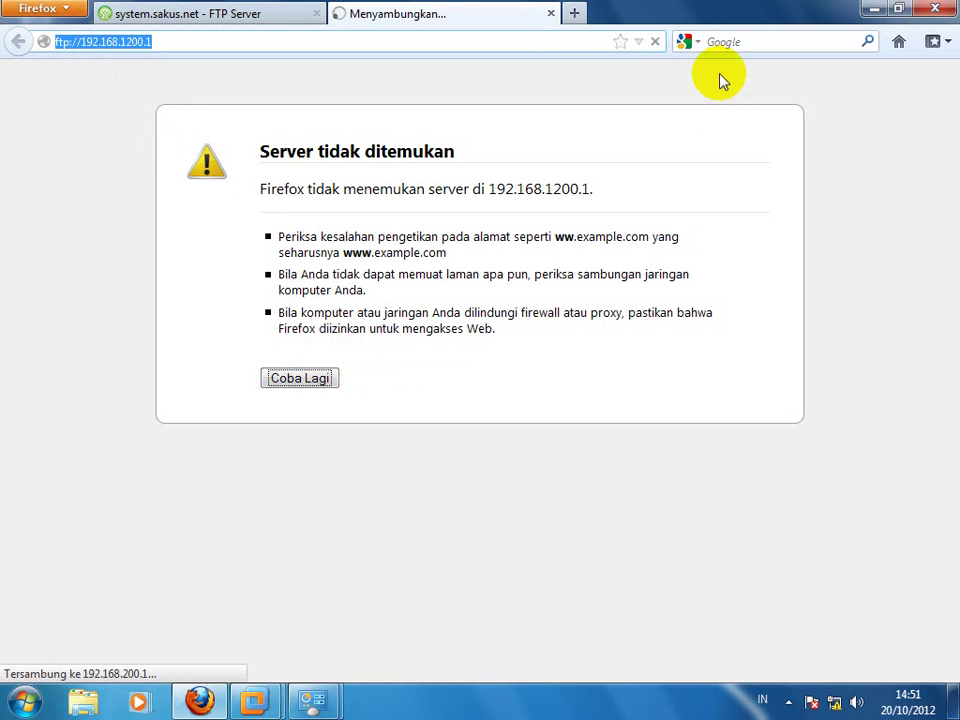
Step: Open ftp://192.168.200.1 in a fresh tab
{"action": "left_click", "coordinate": [577, 12]}
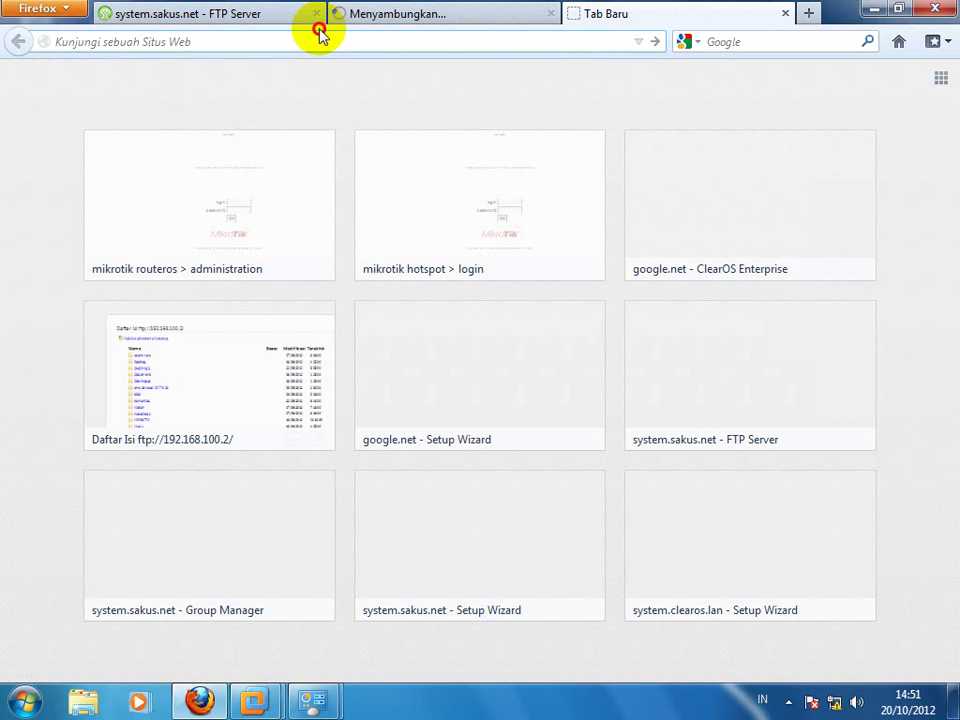
{"action": "type", "text": "ftp://192.168.200.1"}
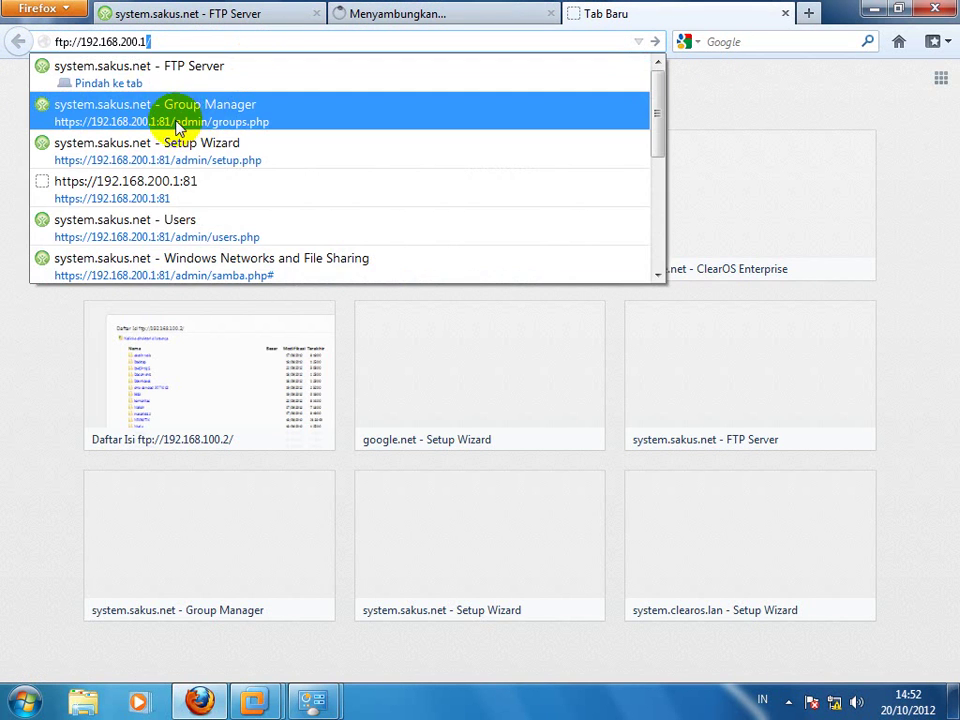
{"action": "left_click", "coordinate": [181, 40]}
{"action": "key", "text": "Return"}
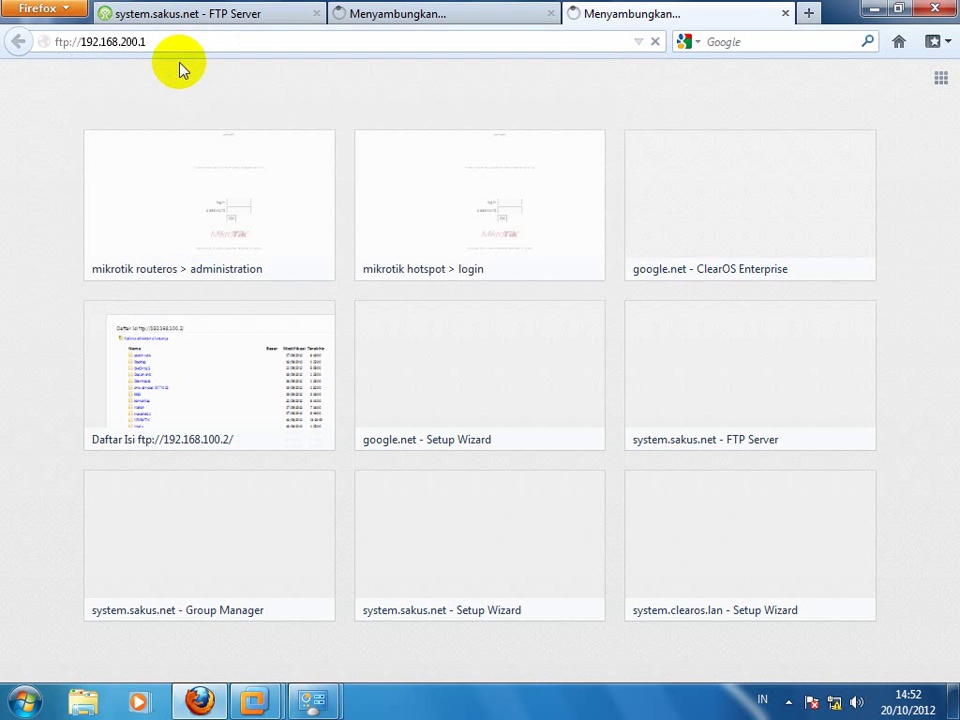
Step: Close the tab stuck on the server-not-found error
{"action": "left_click", "coordinate": [486, 12]}
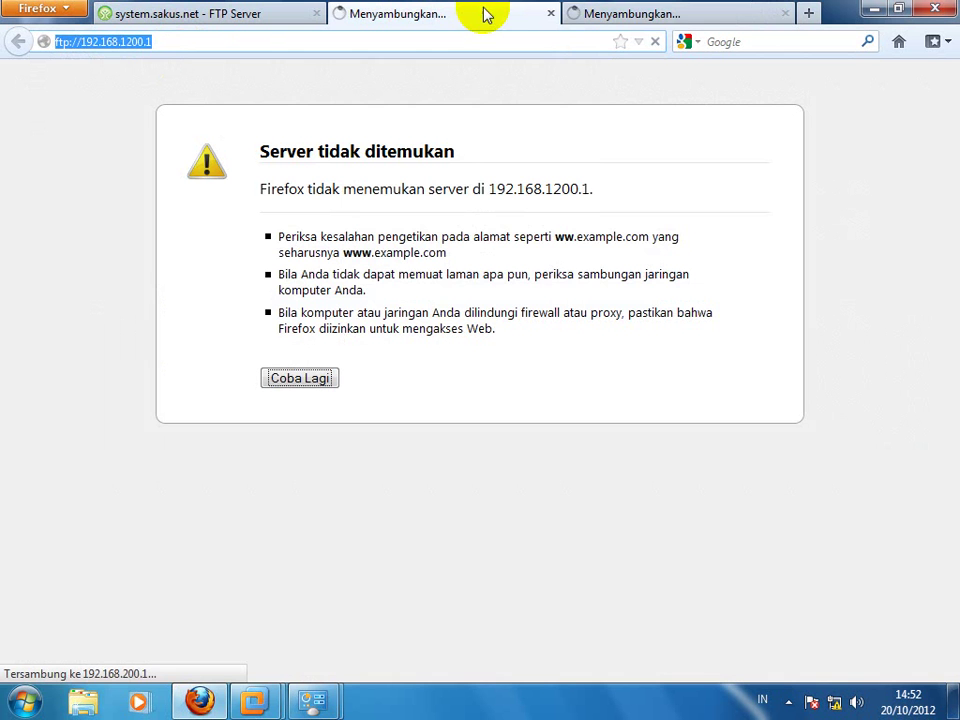
{"action": "left_click", "coordinate": [550, 13]}
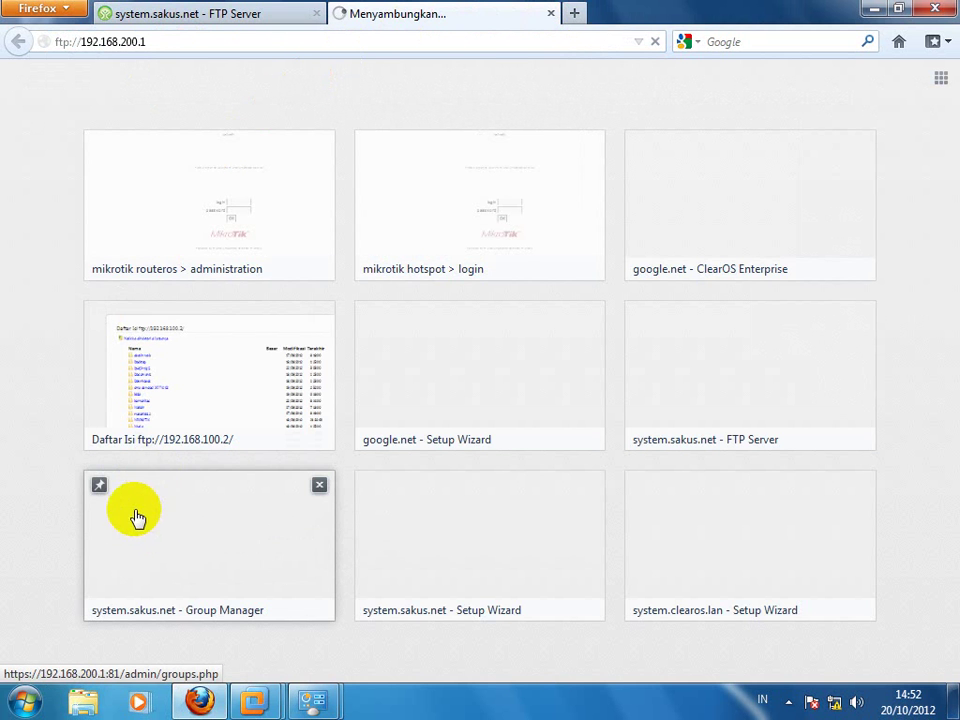
{"action": "left_click", "coordinate": [80, 700]}
Step: Navigate Windows Explorer to ftp://192.168.200.1, then bring Firefox back to the front
{"action": "left_click", "coordinate": [199, 35]}
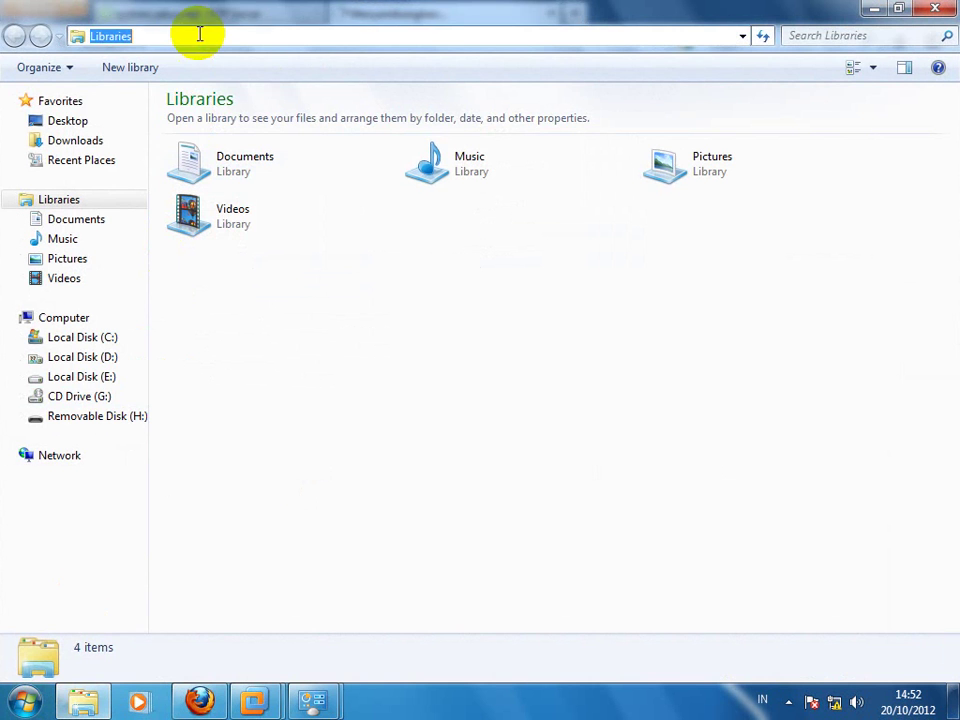
{"action": "key", "text": "ctrl+v"}
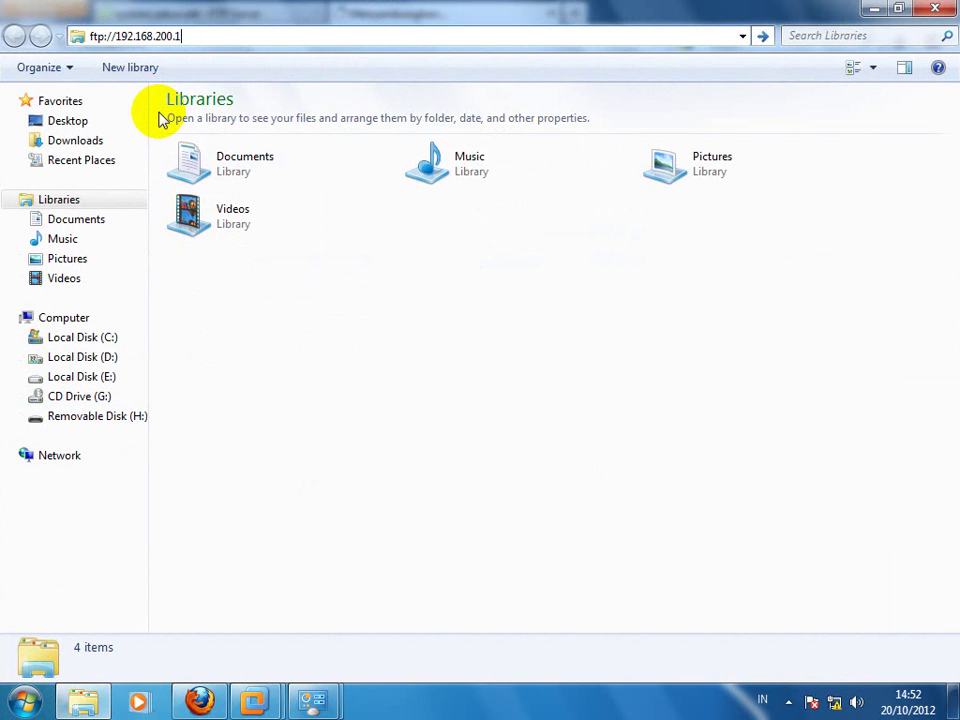
{"action": "key", "text": "Return"}
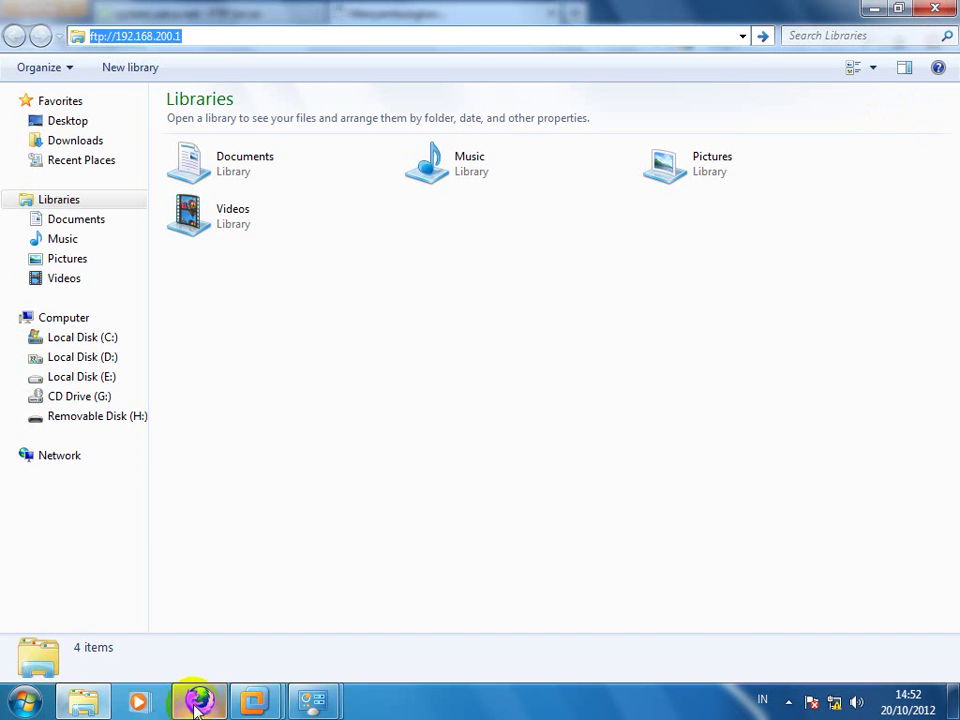
{"action": "right_click", "coordinate": [90, 690]}
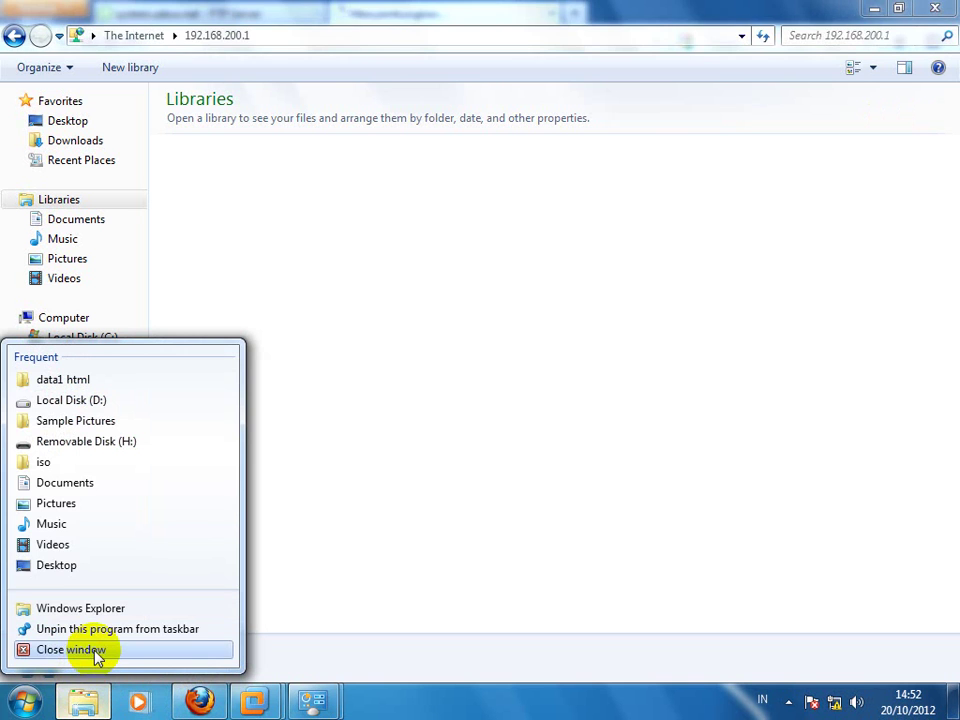
{"action": "left_click", "coordinate": [326, 326]}
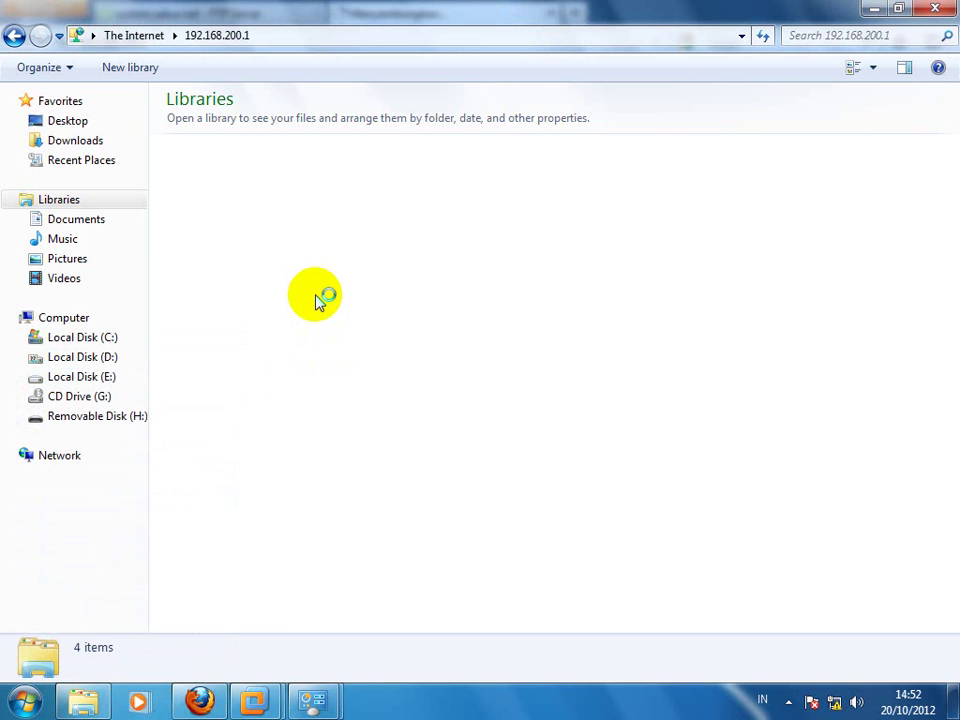
{"action": "left_click", "coordinate": [205, 702]}
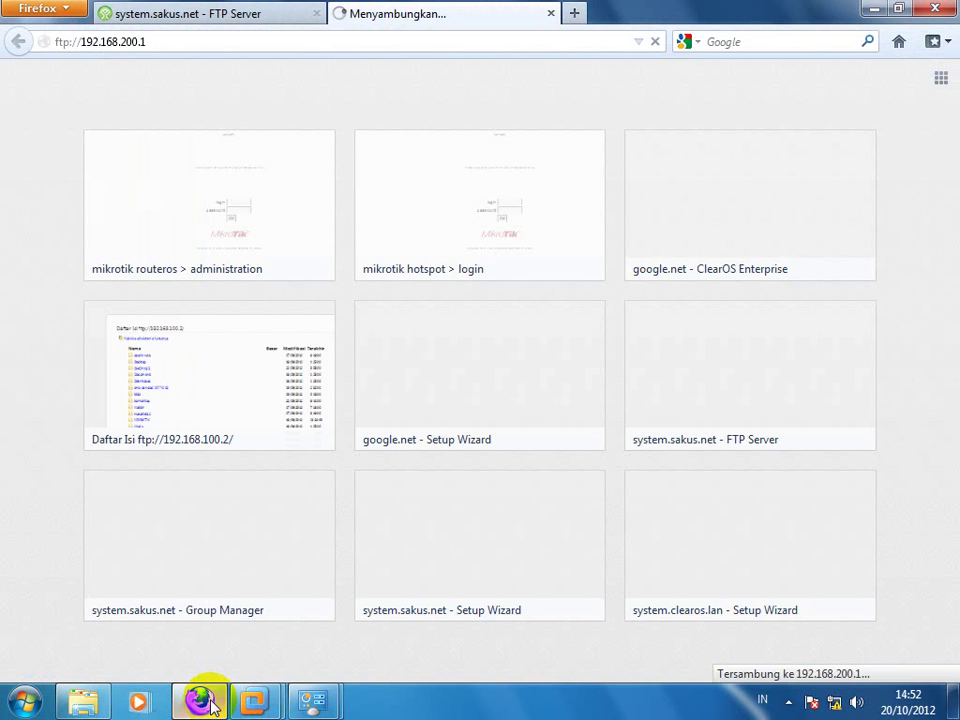
Step: Reload the ftp://192.168.200.1 tab and resend the ClearOS FTP Server page to recheck its status
{"action": "left_click", "coordinate": [256, 43]}
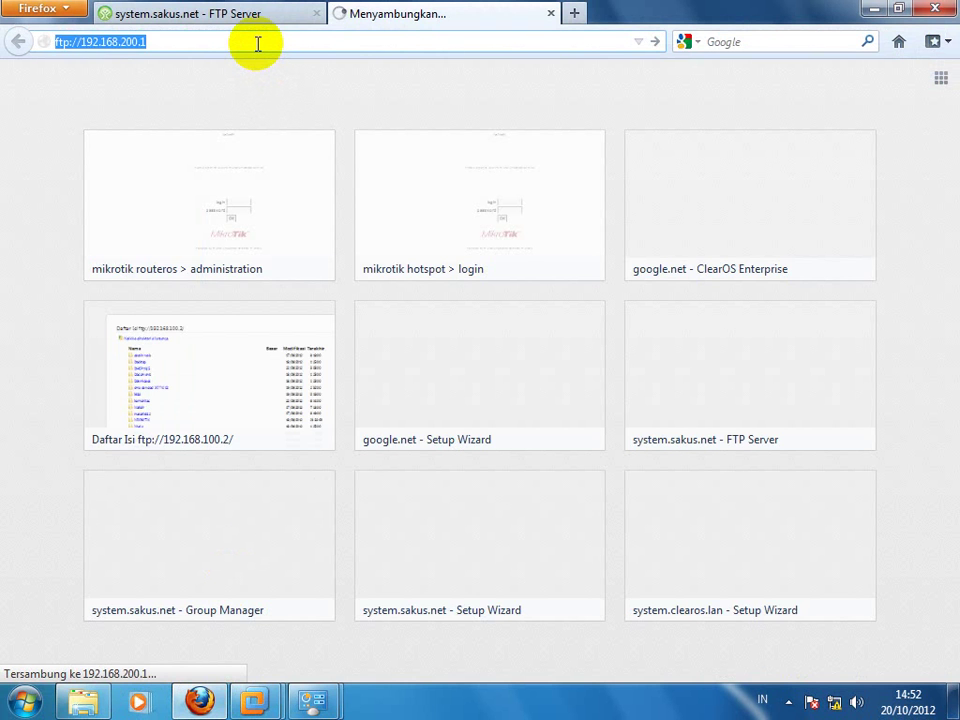
{"action": "key", "text": "Return"}
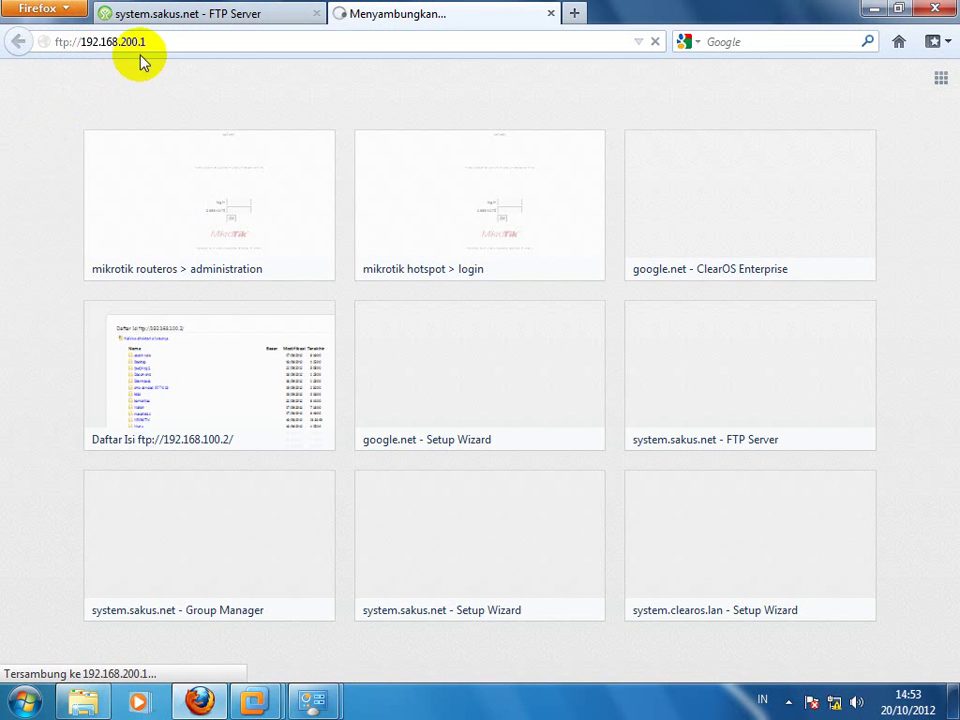
{"action": "left_click", "coordinate": [225, 20]}
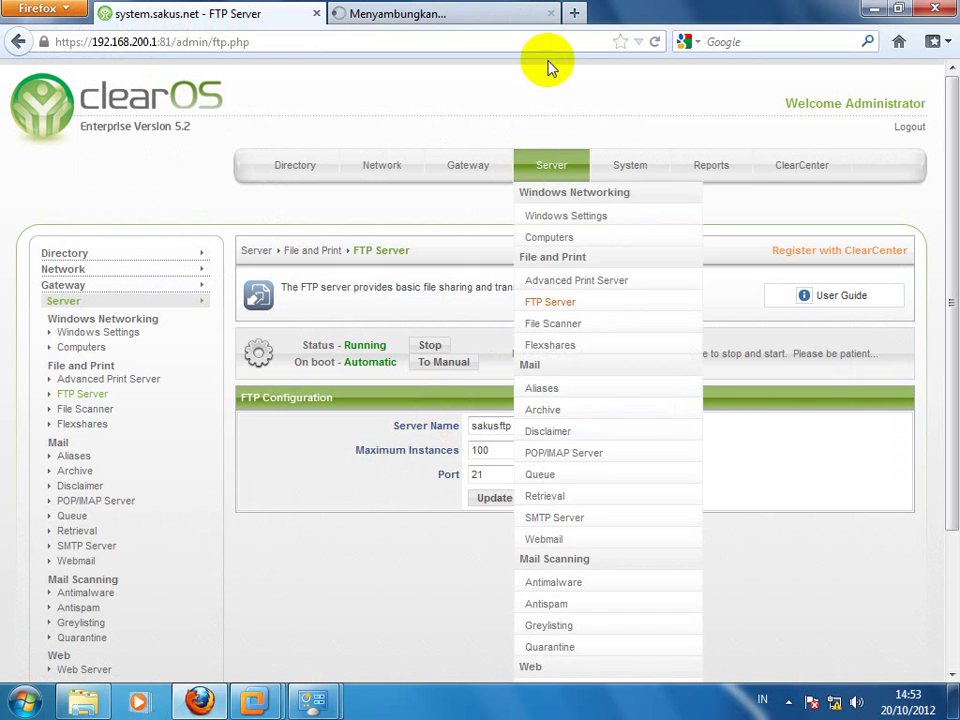
{"action": "left_click", "coordinate": [659, 44]}
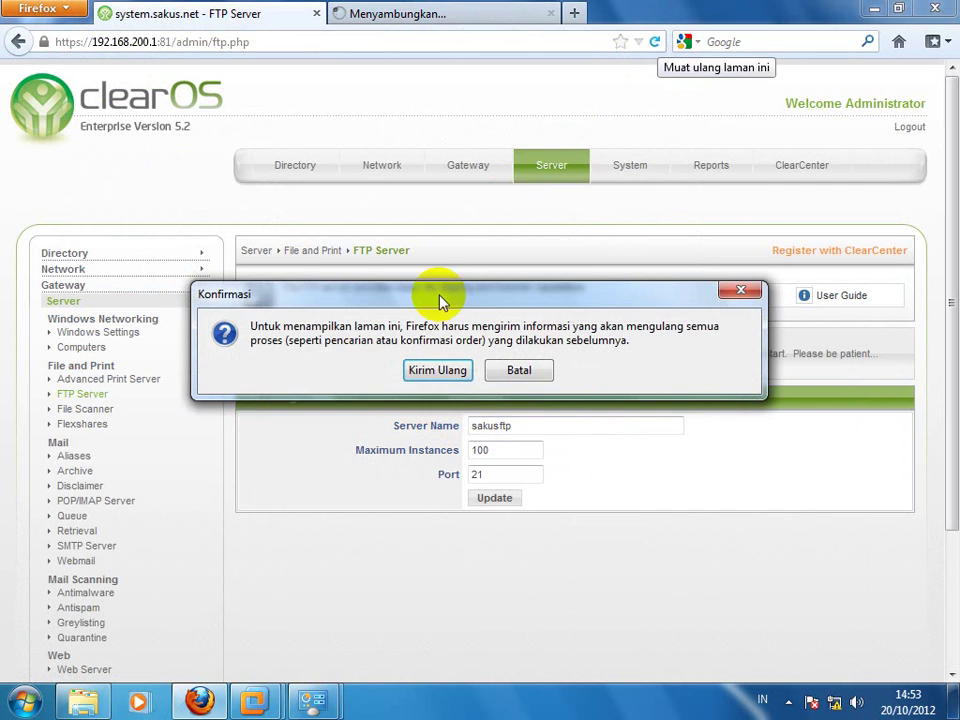
{"action": "left_click", "coordinate": [450, 370]}
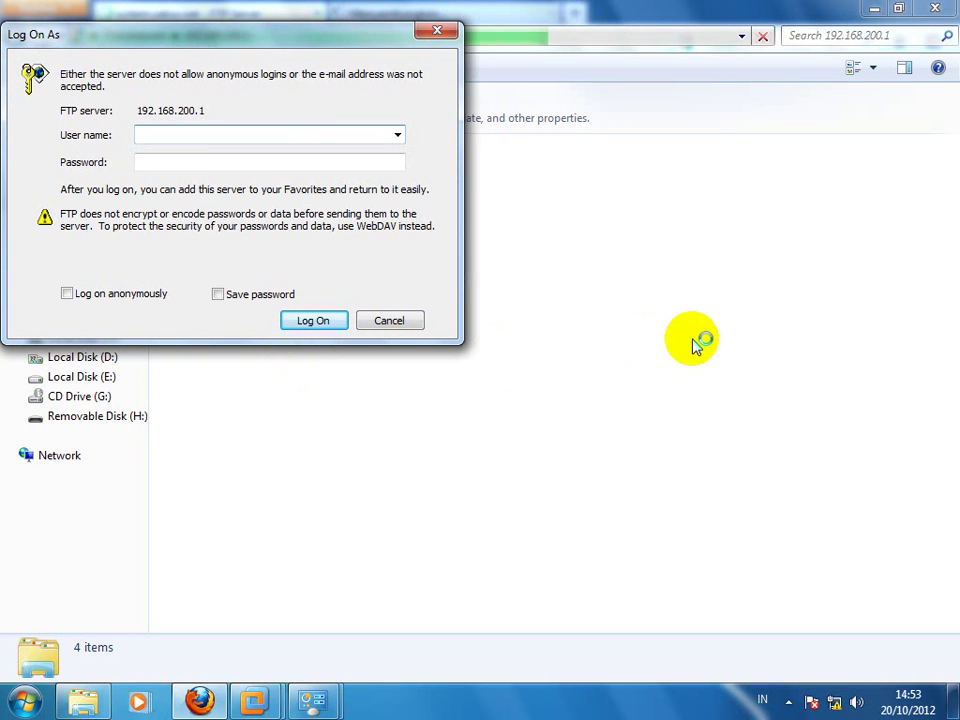
Step: Enter a user name and the account password in Log On As and submit the FTP login
{"action": "type", "text": "ER"}
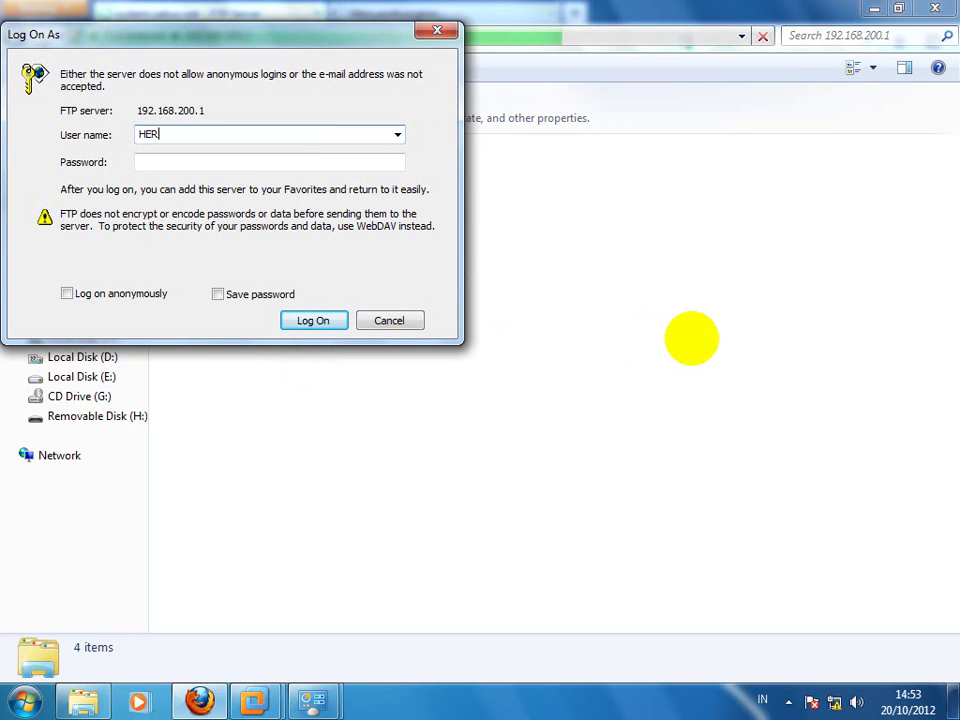
{"action": "key", "text": "BackSpace"}
{"action": "key", "text": "BackSpace"}
{"action": "type", "text": "hre"}
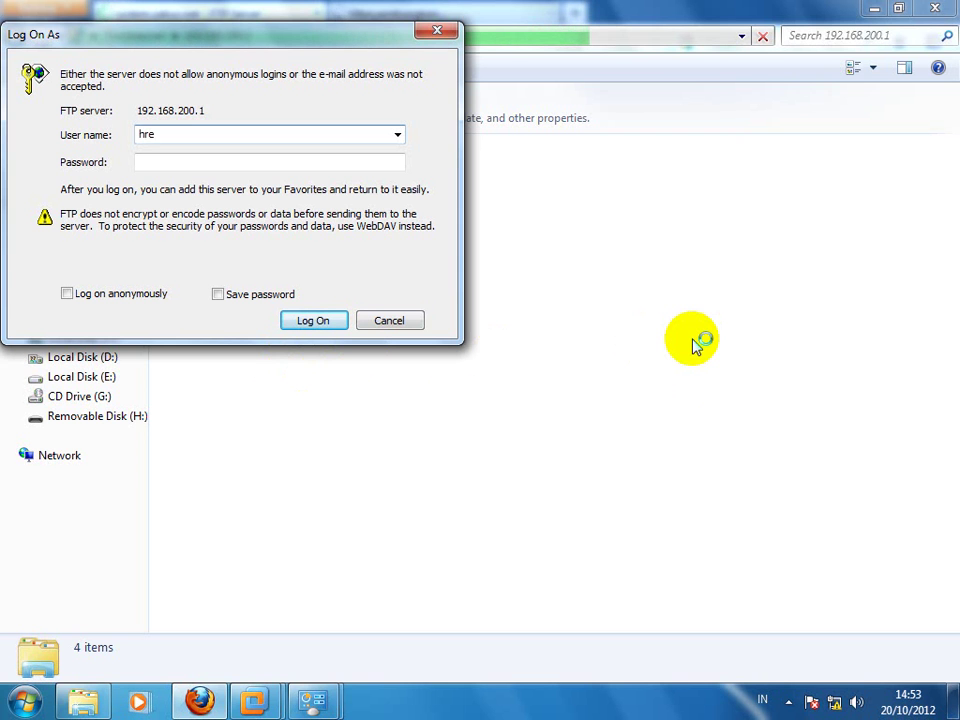
{"action": "key", "text": "BackSpace"}
{"action": "key", "text": "BackSpace"}
{"action": "type", "text": "eru"}
{"action": "key", "text": "BackSpace"}
{"action": "key", "text": "BackSpace"}
{"action": "key", "text": "BackSpace"}
{"action": "key", "text": "BackSpace"}
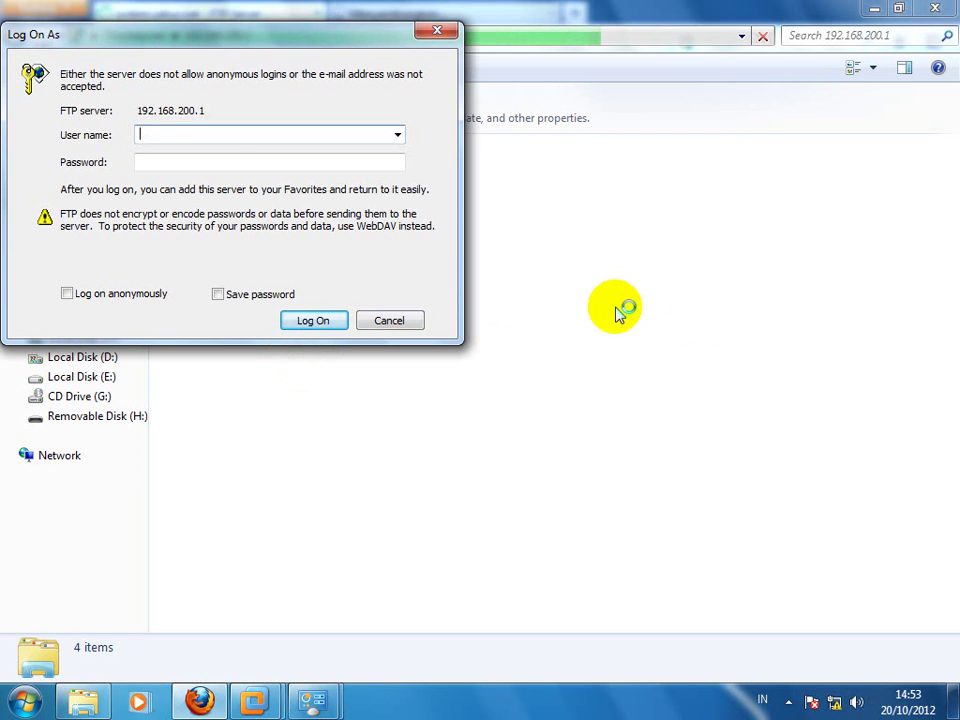
{"action": "left_click", "coordinate": [213, 162]}
{"action": "type", "text": "******"}
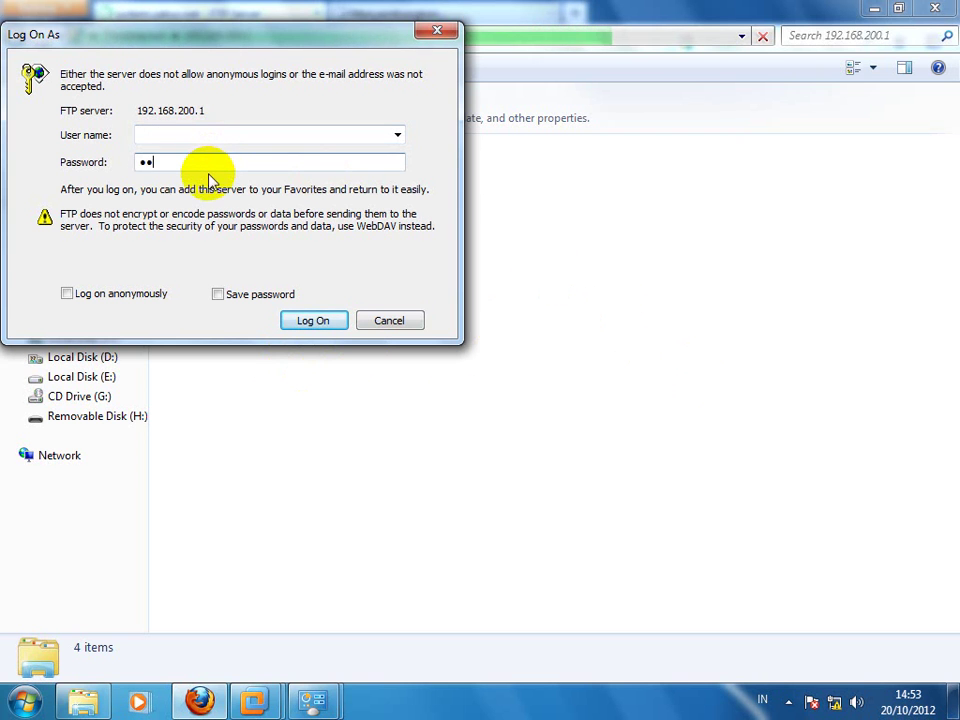
{"action": "left_click", "coordinate": [313, 324]}
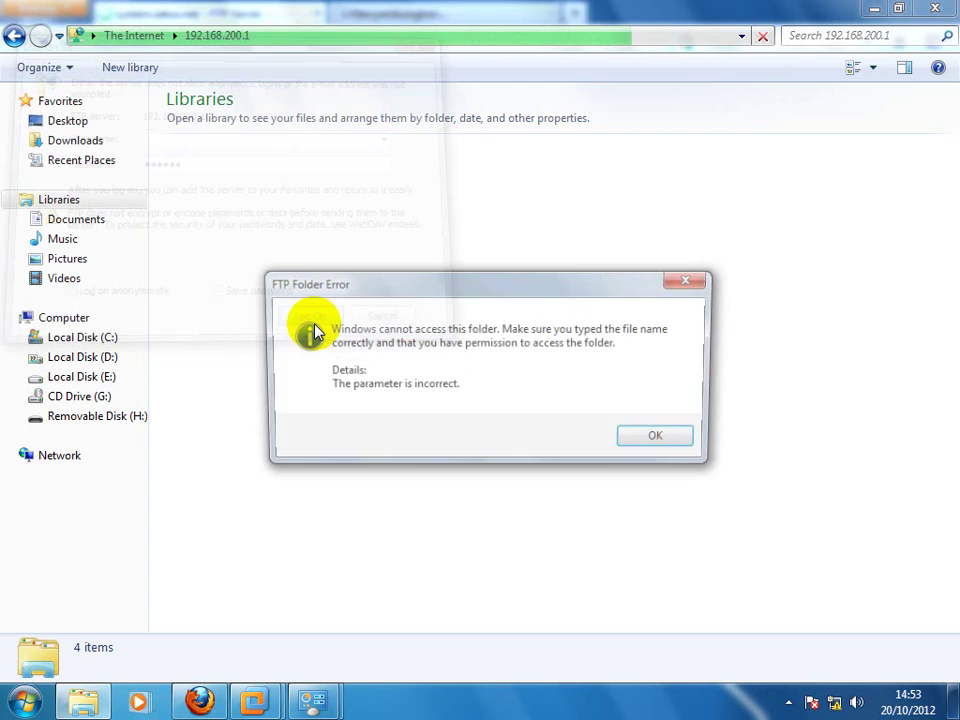
Step: Dismiss the FTP folder error, retry ftp://192.168.200.1 in Explorer, and return to Firefox
{"action": "left_click", "coordinate": [660, 444]}
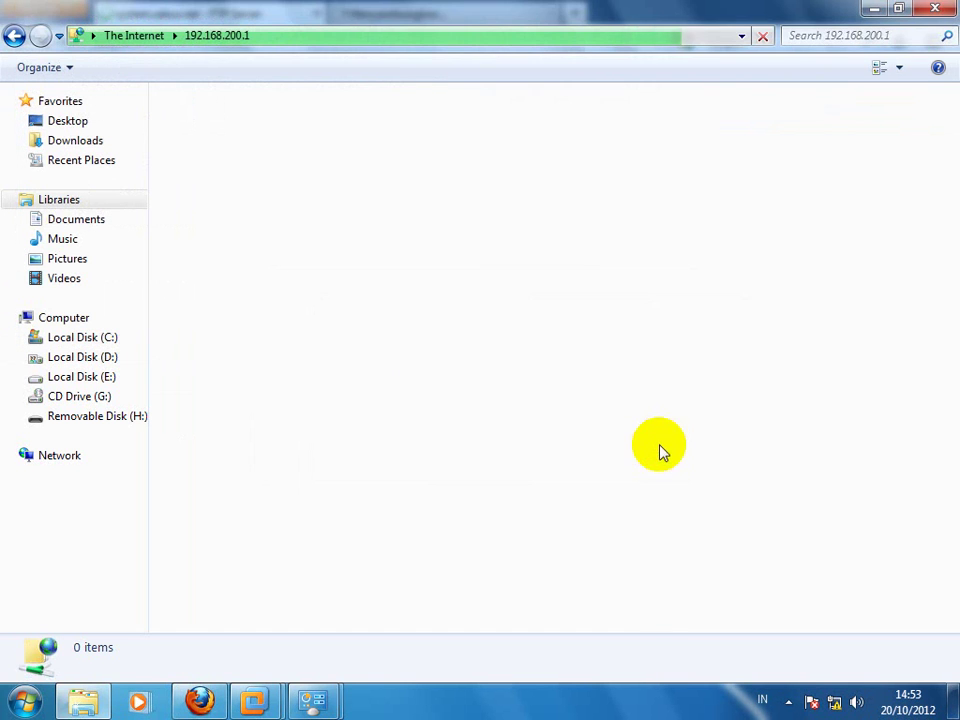
{"action": "left_click", "coordinate": [303, 36]}
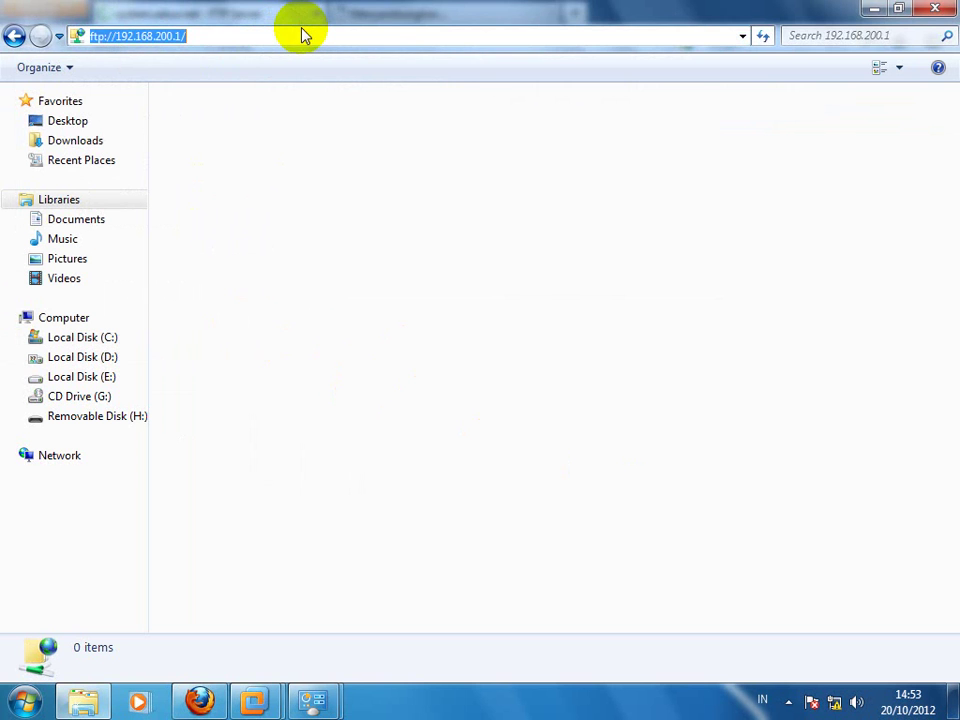
{"action": "key", "text": "Return"}
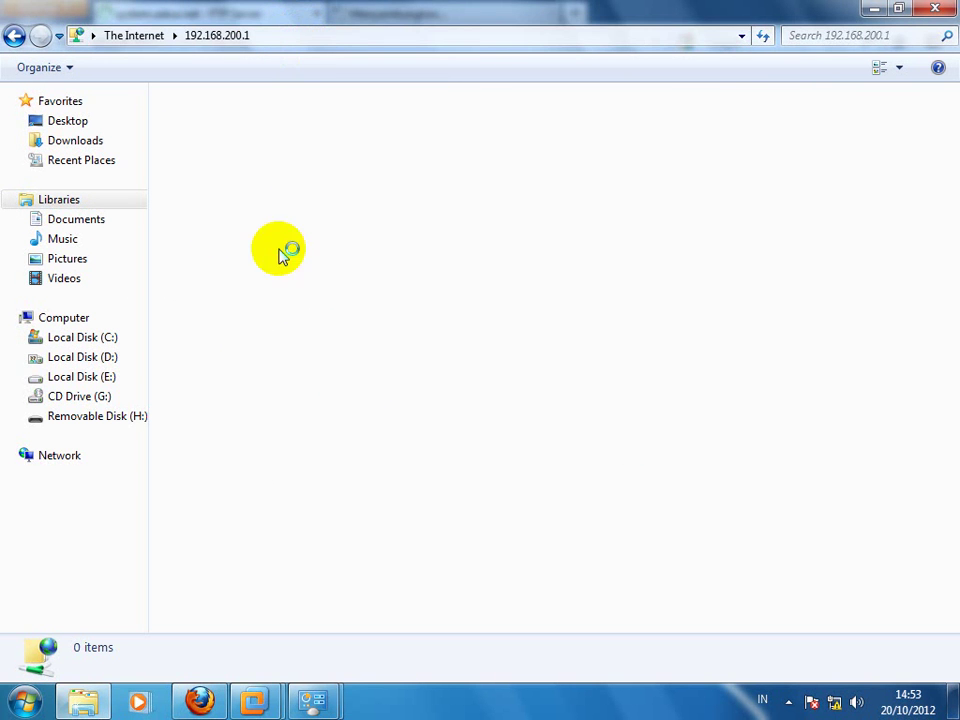
{"action": "left_click", "coordinate": [199, 699]}
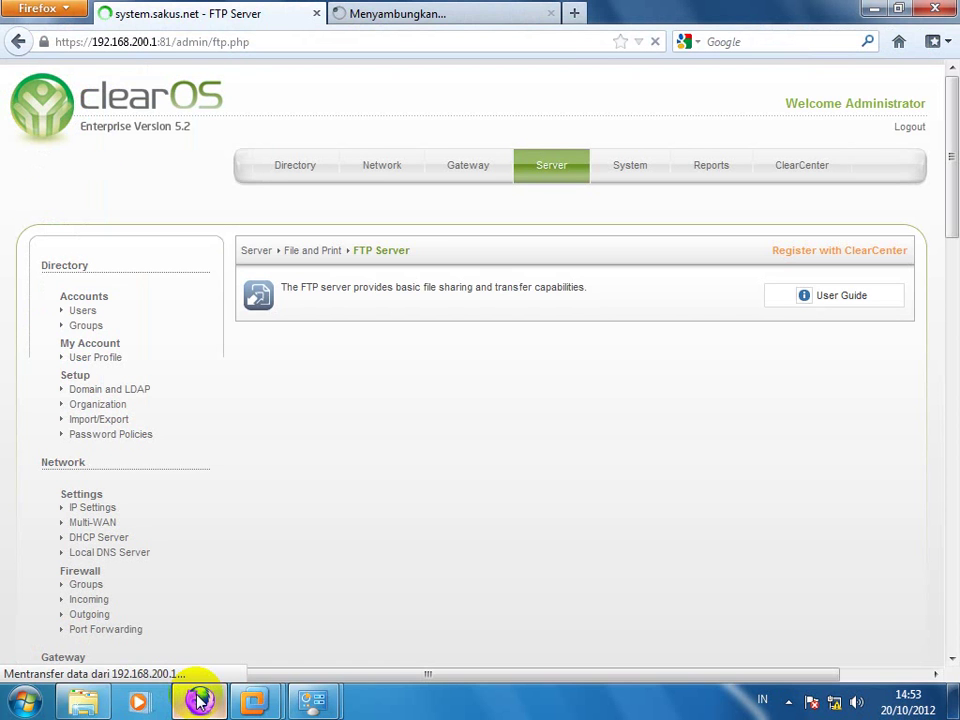
Step: Check the ftp://192.168.200.1 tab and the ClearOS FTP Server page, switching between Firefox and Explorer
{"action": "left_click", "coordinate": [455, 10]}
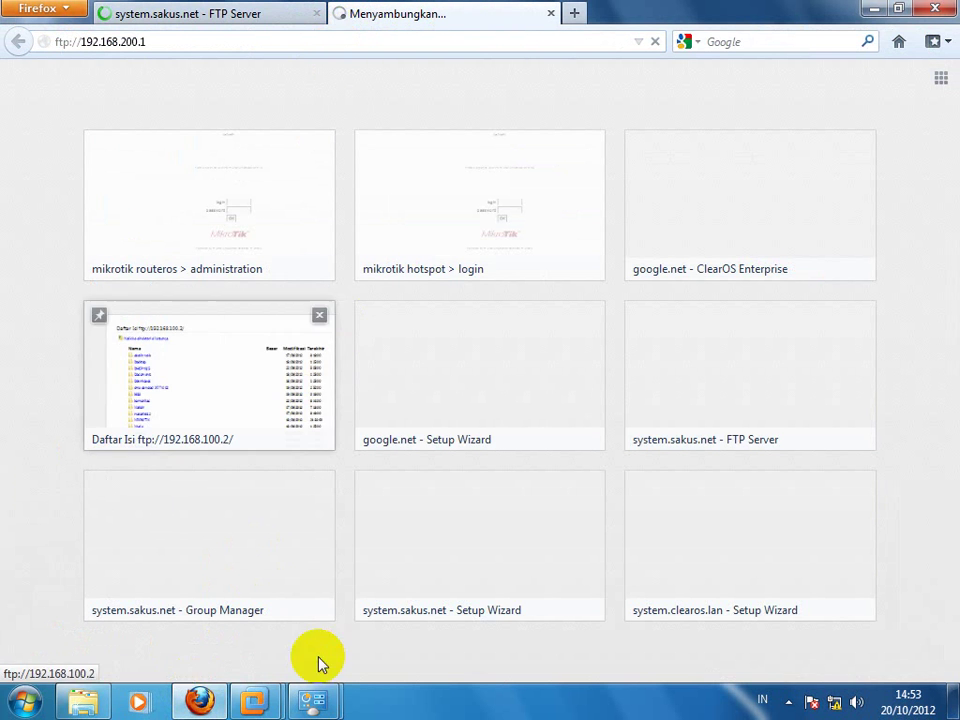
{"action": "left_click", "coordinate": [104, 706]}
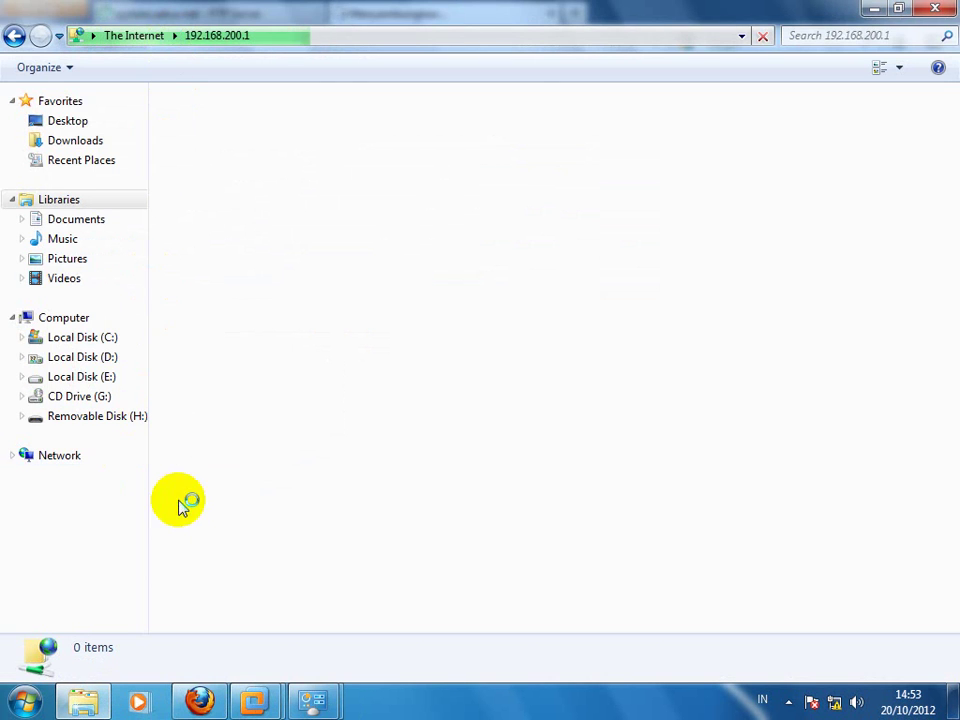
{"action": "left_click", "coordinate": [198, 703]}
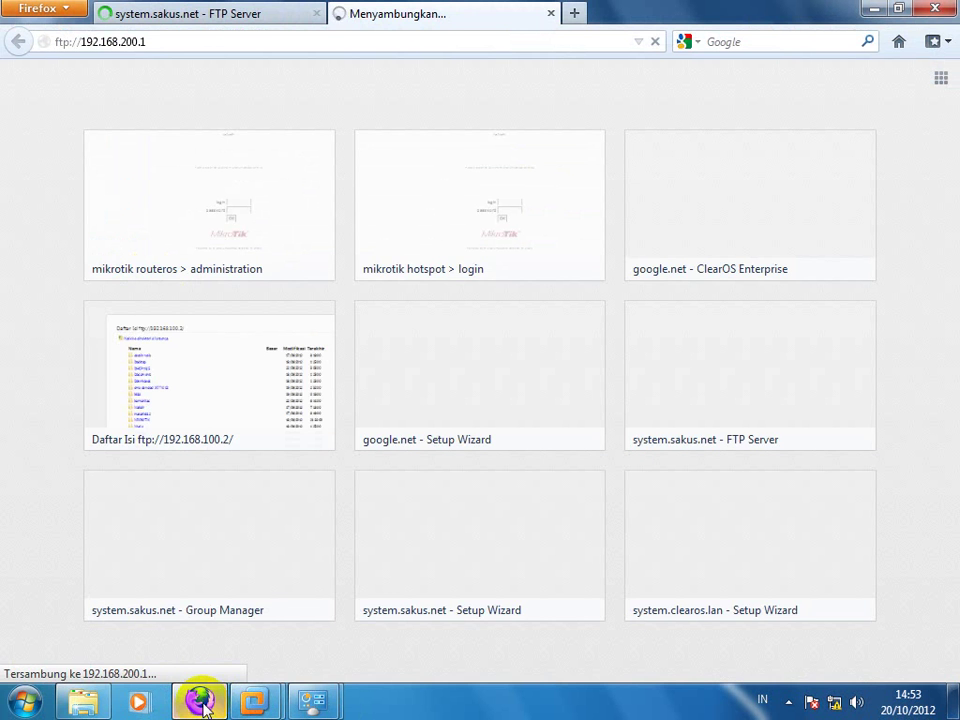
{"action": "left_click", "coordinate": [186, 16]}
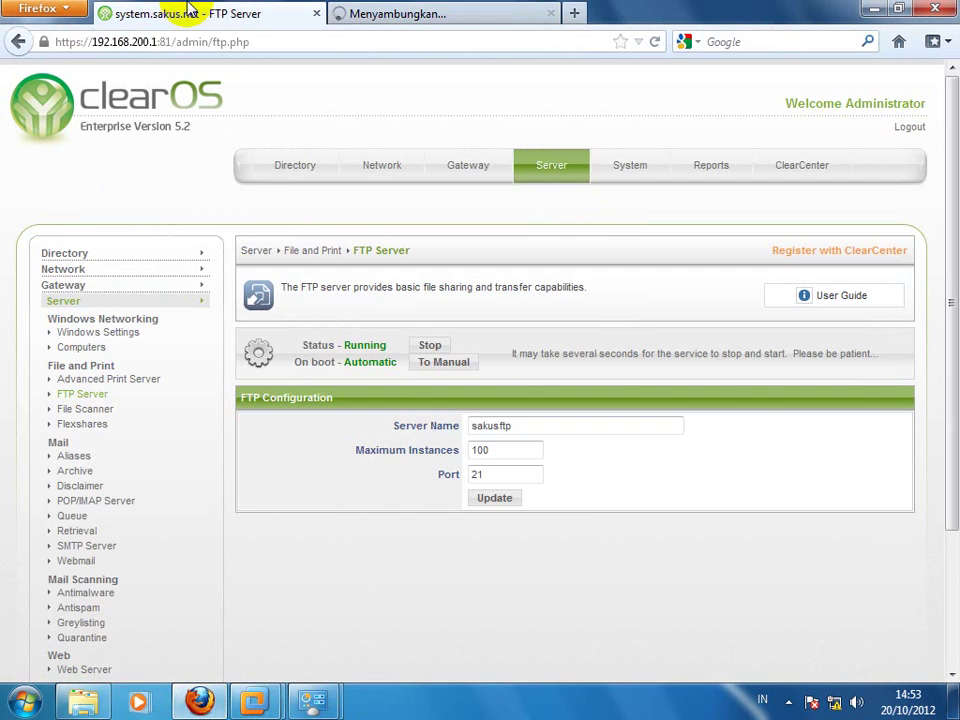
{"action": "left_click", "coordinate": [424, 14]}
Step: Reload ftp://192.168.200.1 in Firefox's second tab, then bring up Explorer's FTP login prompt
{"action": "left_click", "coordinate": [876, 9]}
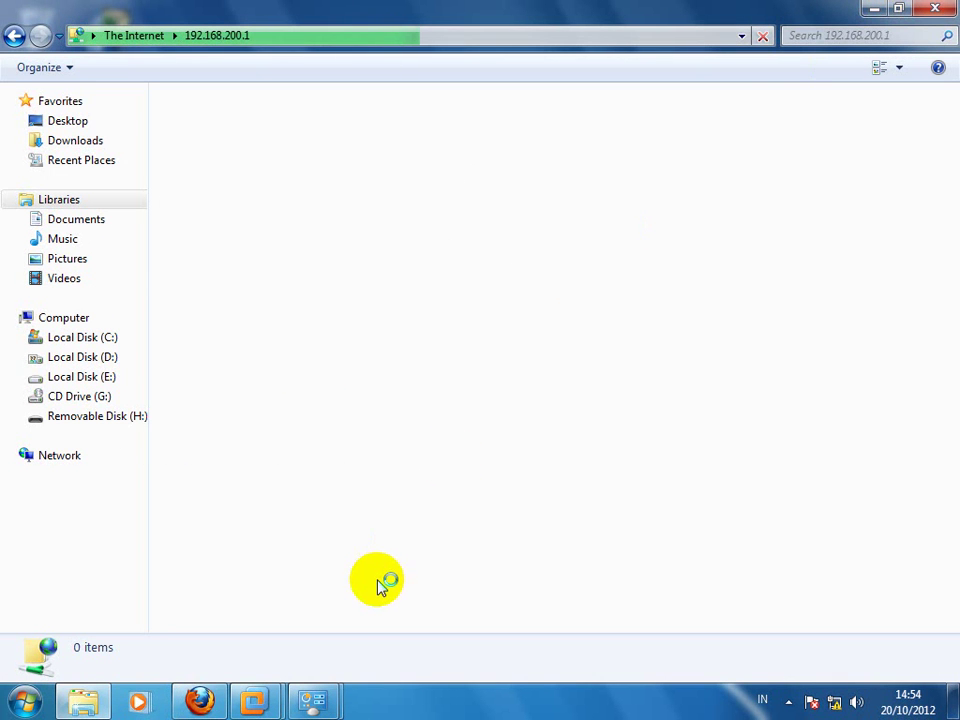
{"action": "left_click", "coordinate": [199, 701]}
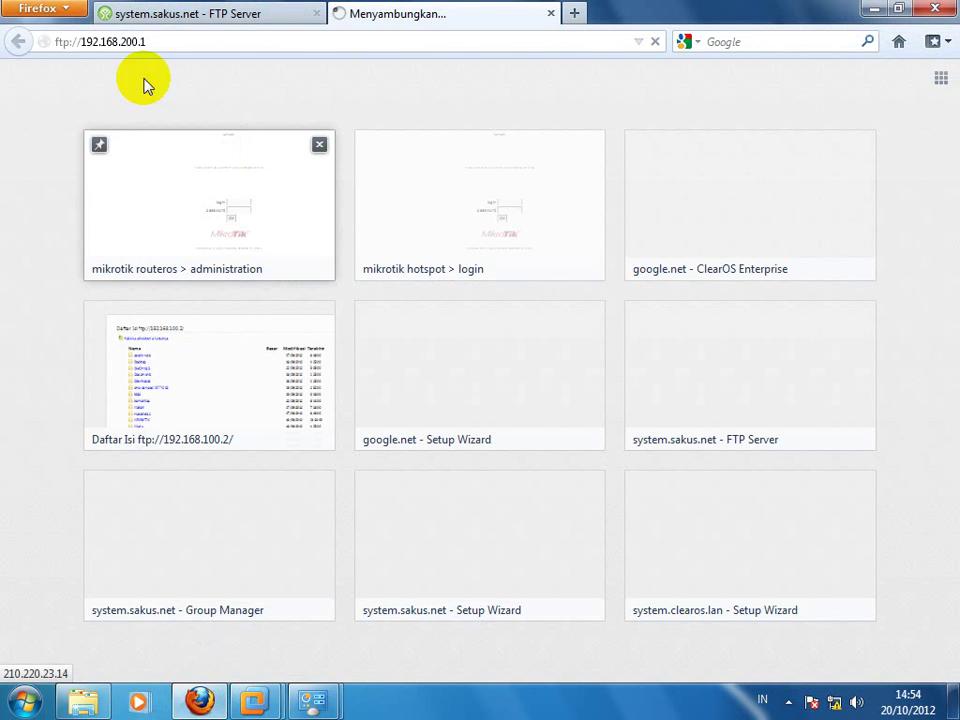
{"action": "left_click", "coordinate": [135, 42]}
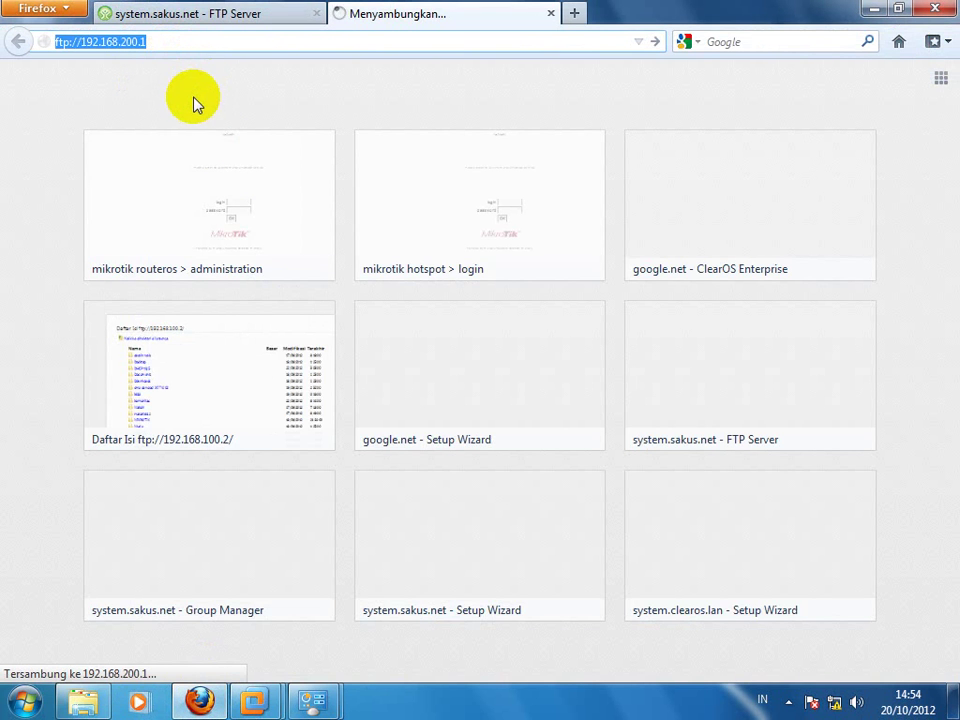
{"action": "key", "text": "Return"}
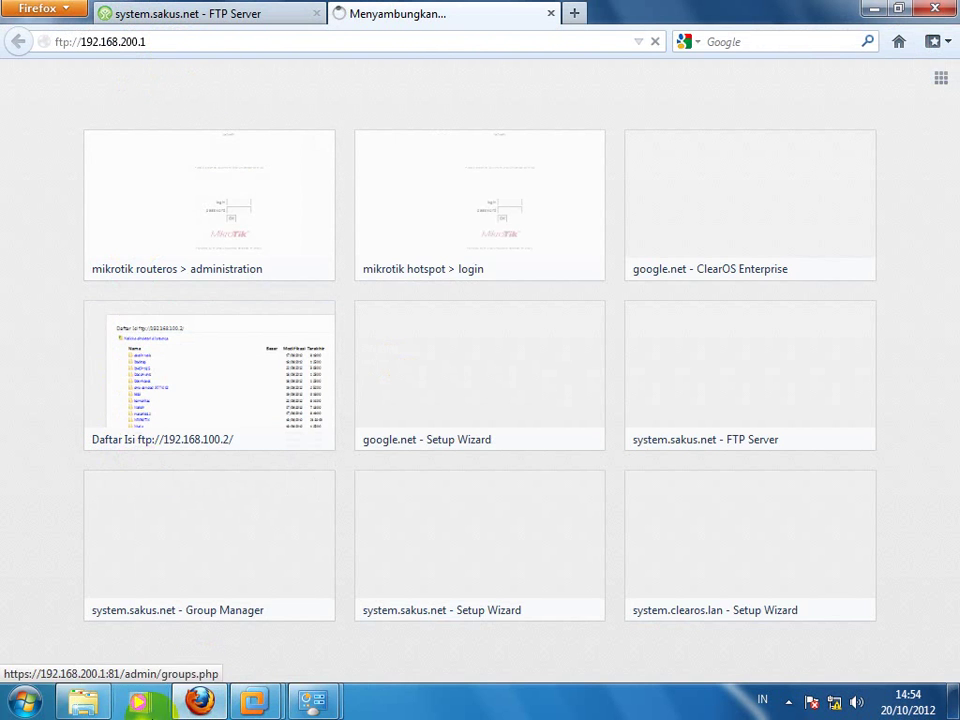
{"action": "left_click", "coordinate": [82, 699]}
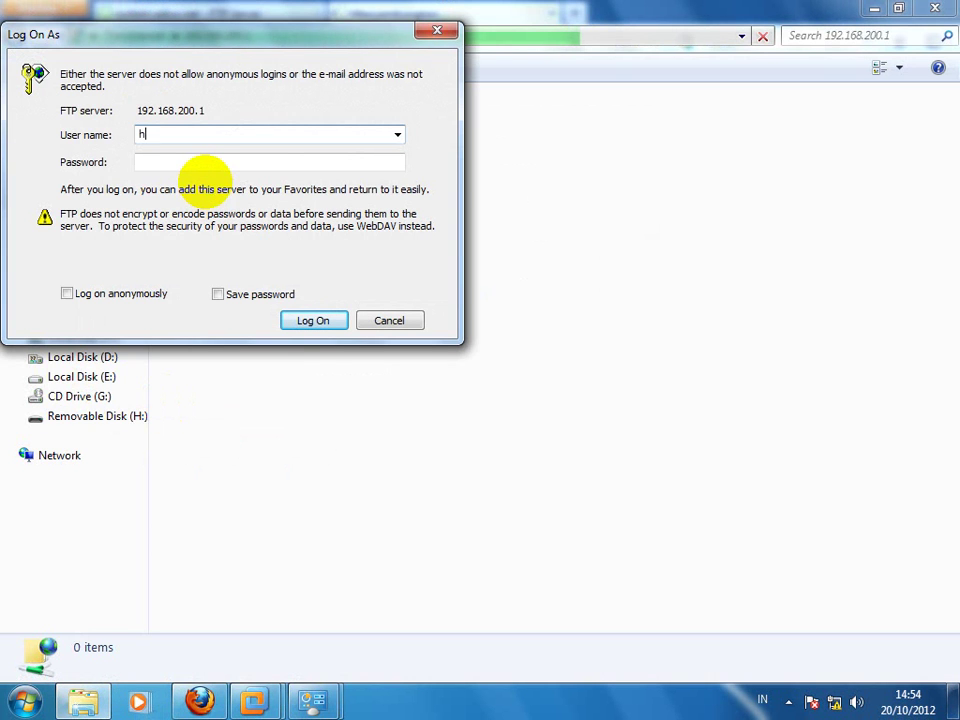
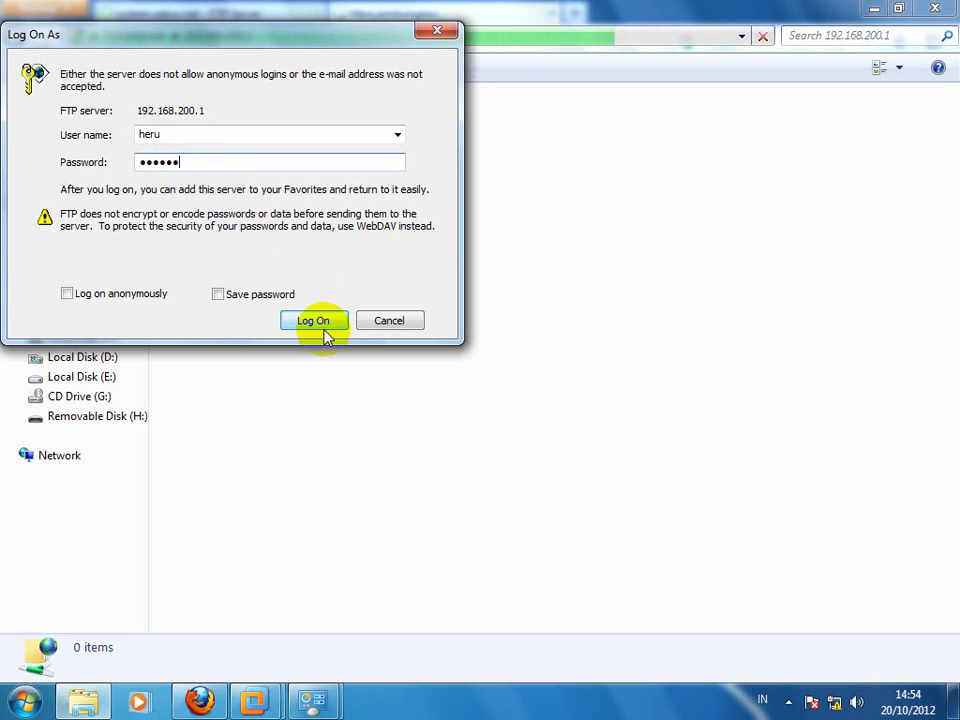
Step: Log on to the FTP server with the user's credentials, close Firefox's FTP tab, and open ClearOS System options
{"action": "left_click", "coordinate": [313, 321]}
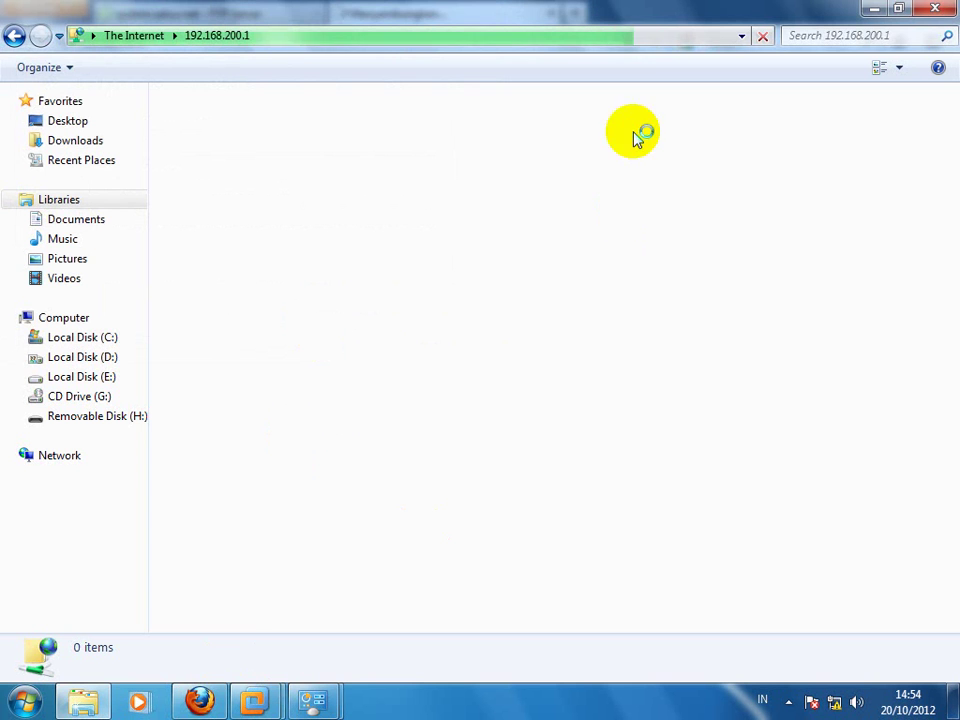
{"action": "left_click", "coordinate": [874, 10]}
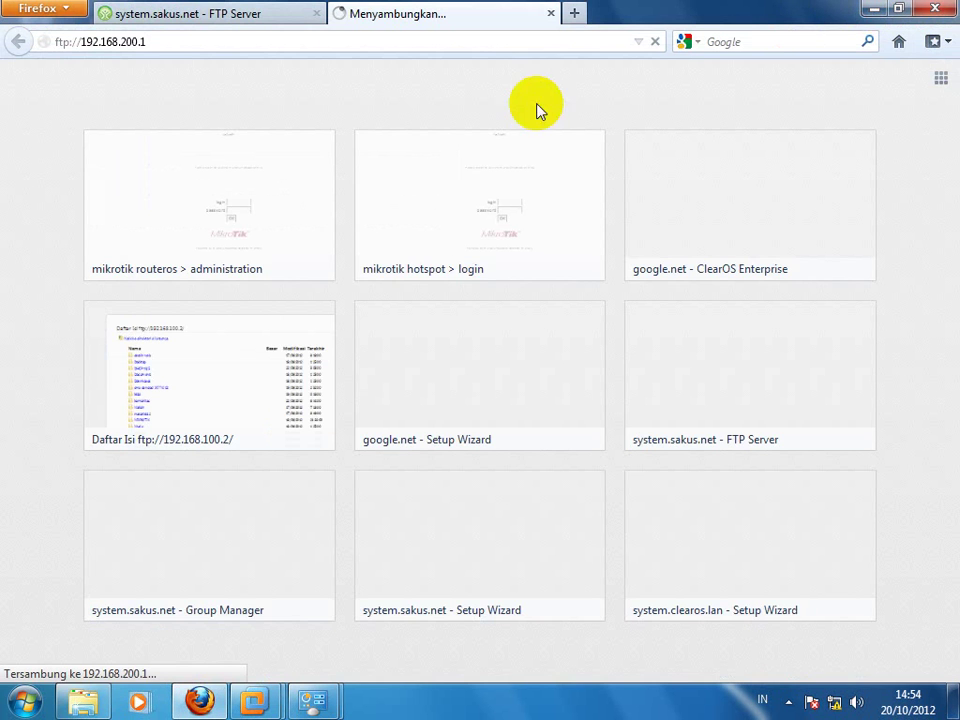
{"action": "left_click", "coordinate": [551, 13]}
{"action": "left_click", "coordinate": [630, 165]}
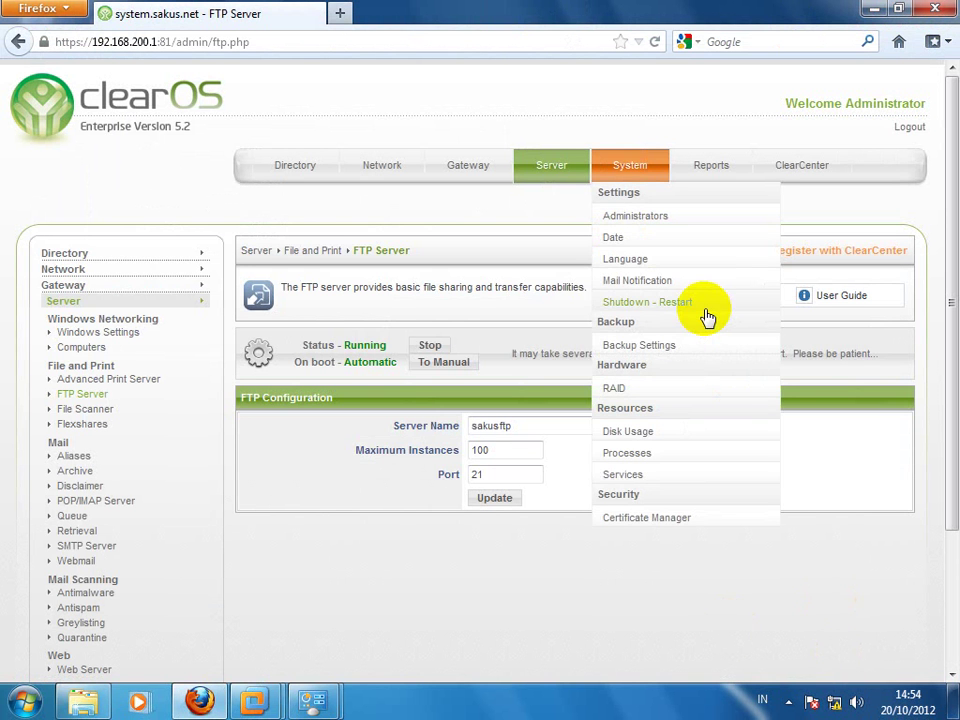